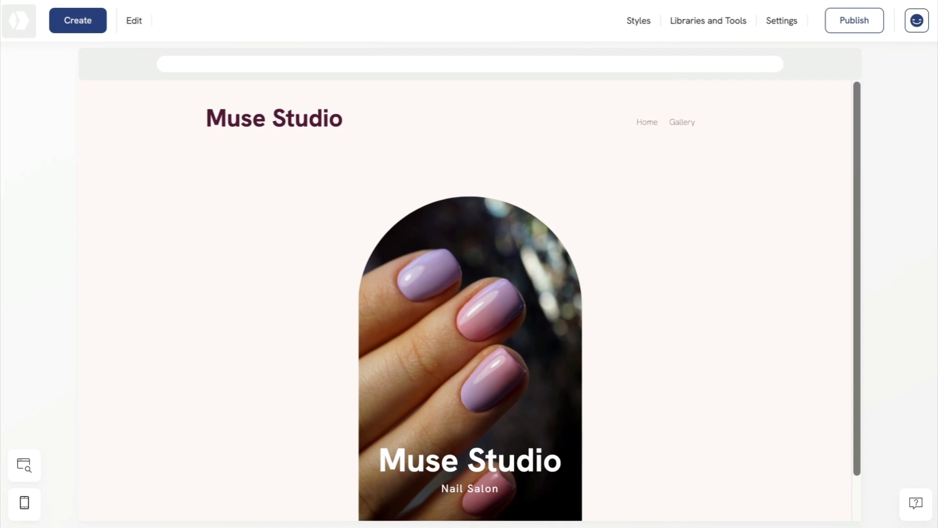
# Add a new booking service titled "Nail art workshop".
pyautogui.click(136, 22)
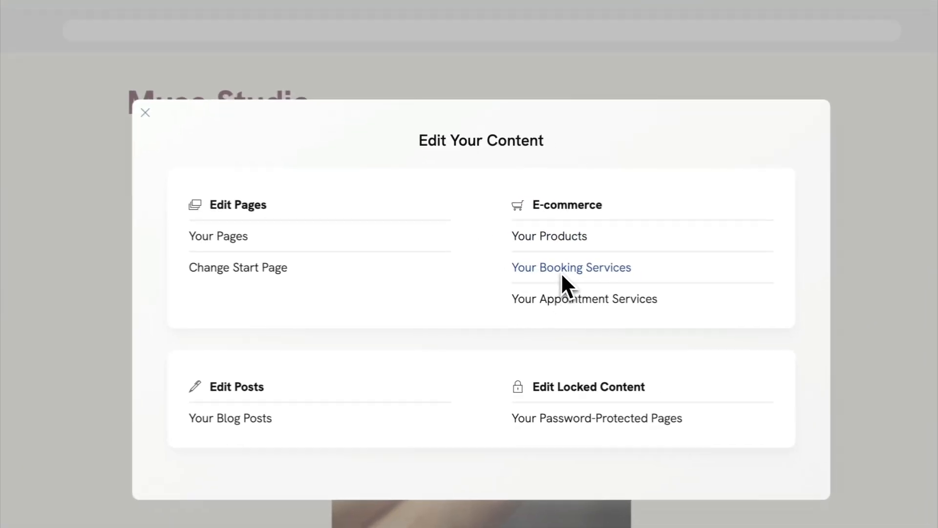
pyautogui.click(562, 269)
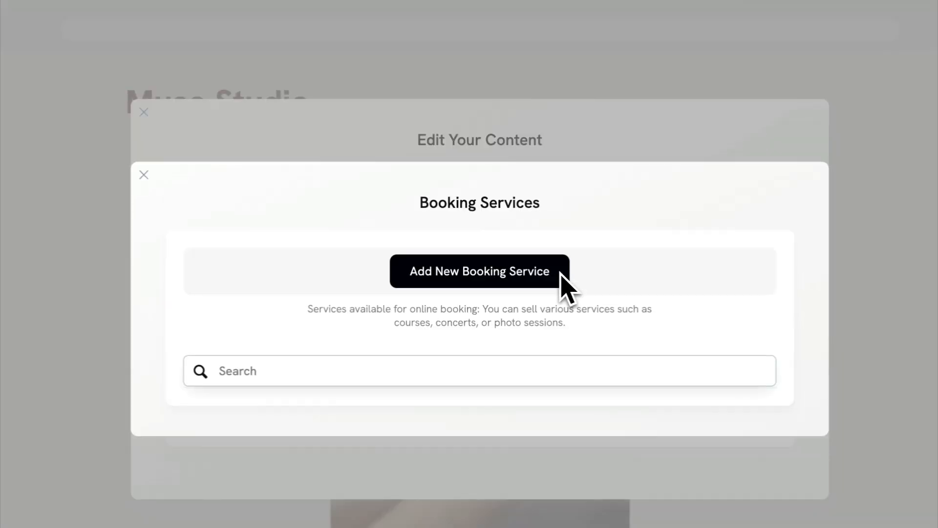
pyautogui.click(471, 278)
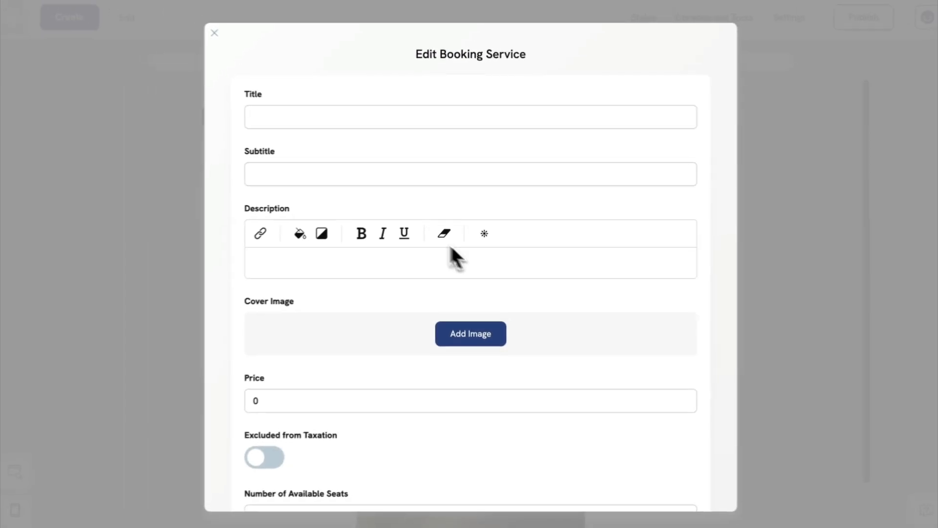
pyautogui.click(311, 122)
pyautogui.write('Nail art workshop')
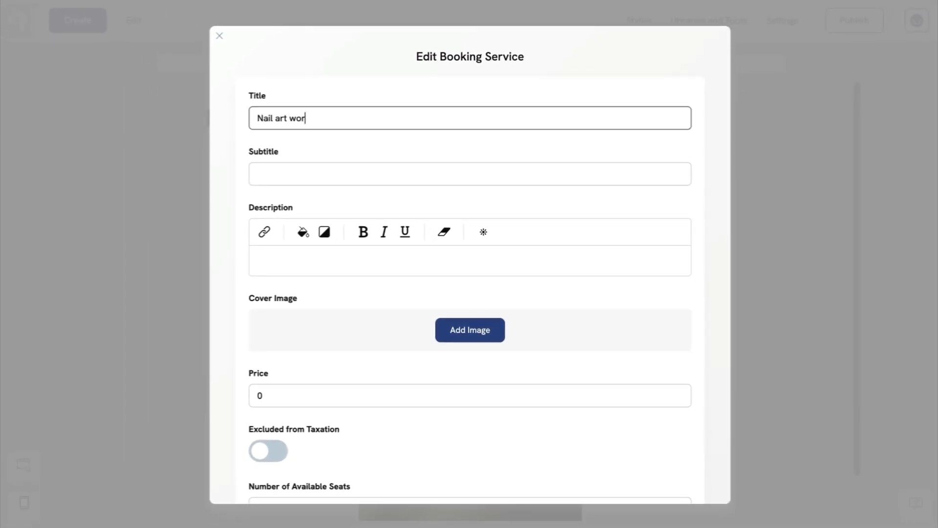
# Enter the subtitle "Beginner to advanced nail design" and a workshop description listing a 3 hours session duration and Beginner & Advanced skill levels.
pyautogui.click(291, 174)
pyautogui.write('Beginner')
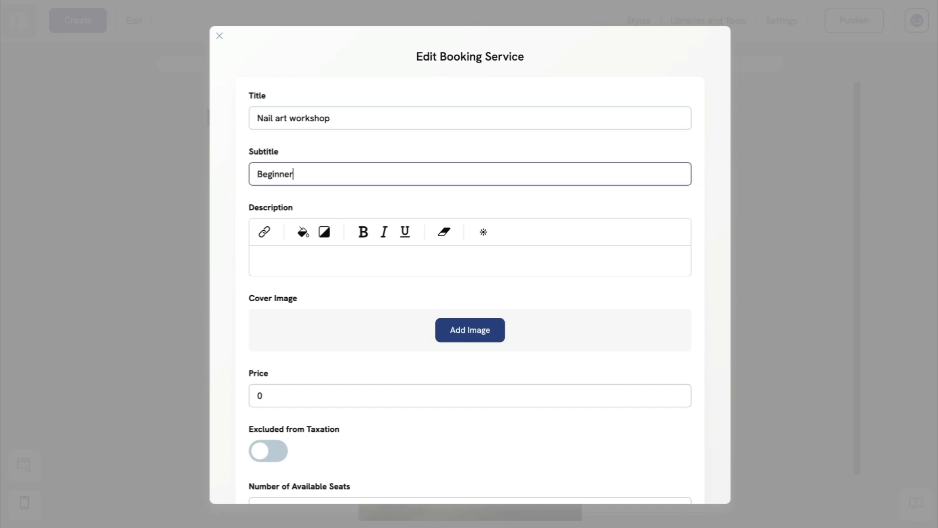
pyautogui.write(' to advanced nail design')
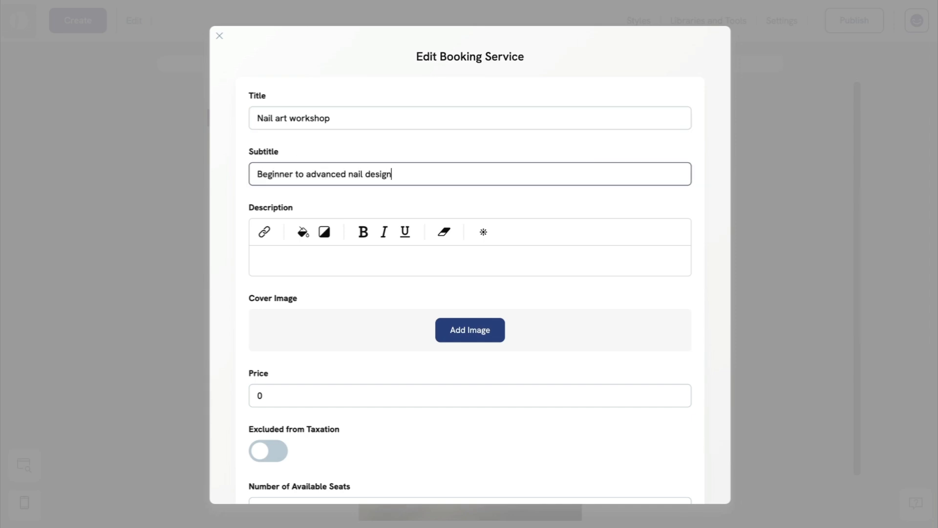
pyautogui.click(288, 266)
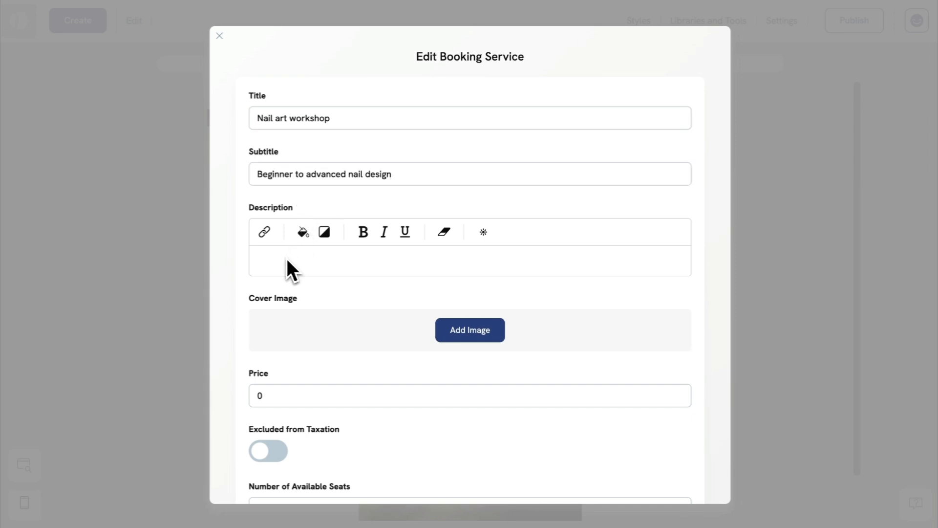
pyautogui.write("Our Nail Art Workshop is designed to help you create stunning nail designs. This hands-on session will introduce you to essential techniques and guide you through both simple patterns and intricate nail art styles. You'll experiment with colors, textures, and embellishments in a fun and supportive environment.  🕒 Session duration: 3 hours 🎨 Skill levels available: Beginner & Advanced")
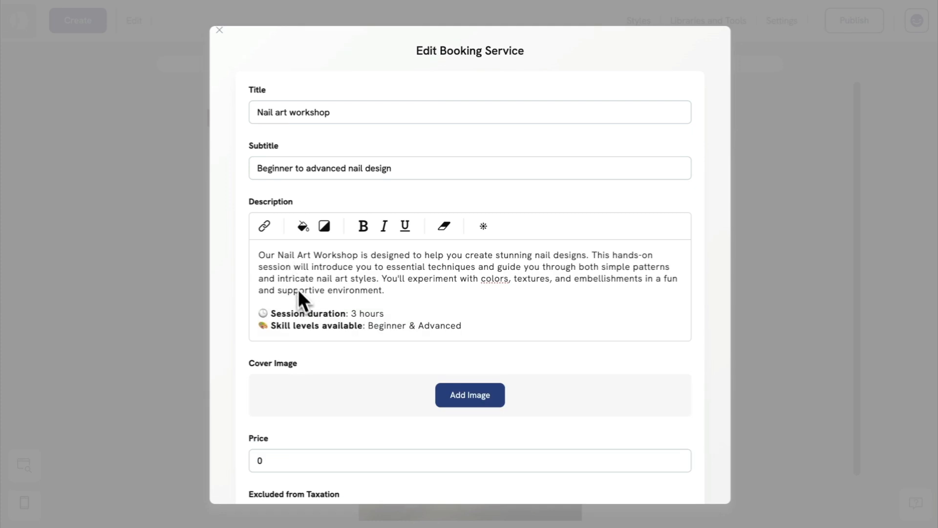
# Set the workshop's cover image to the library photo of two raised hands with rings against dark clothing.
pyautogui.scroll(-1, 328, 364)
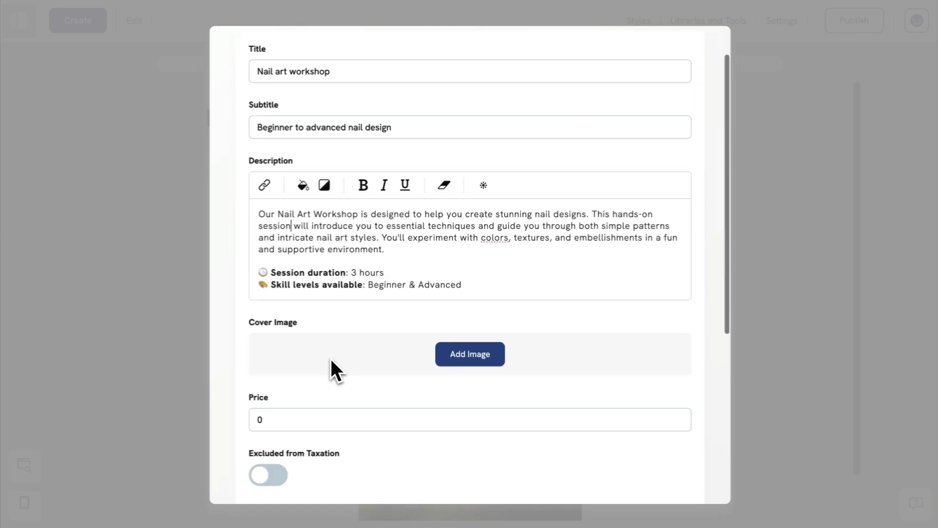
pyautogui.click(459, 360)
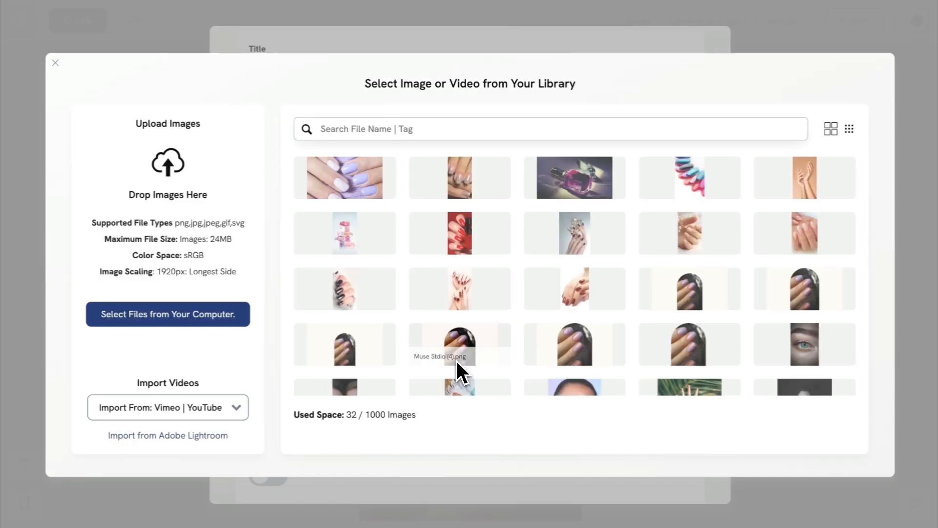
pyautogui.scroll(-3, 456, 360)
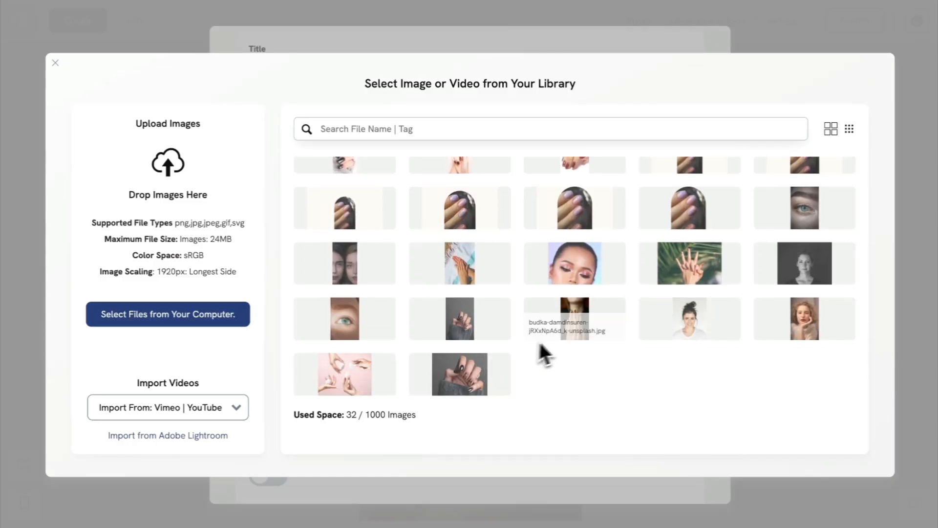
pyautogui.click(576, 332)
pyautogui.click(576, 408)
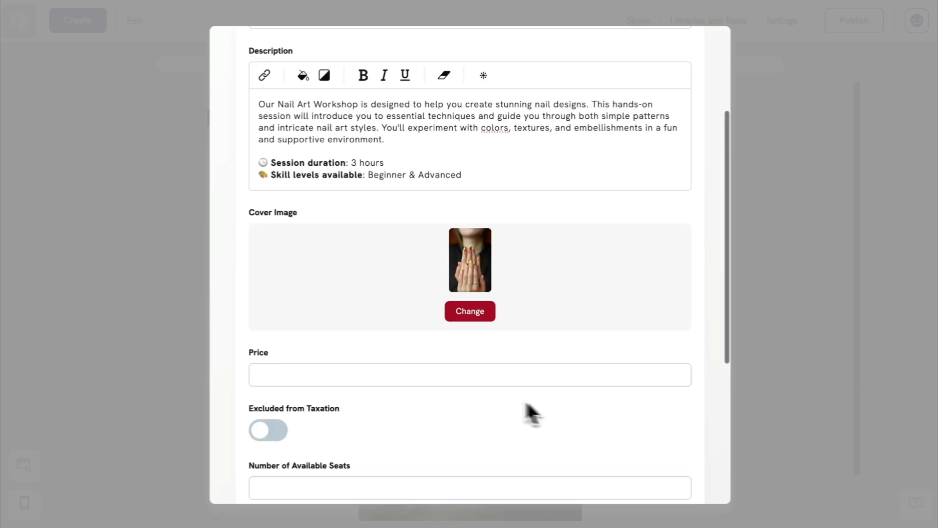
# Set the workshop's price to 120 and the number of available seats to 8.
pyautogui.scroll(-2, 532, 413)
pyautogui.click(358, 276)
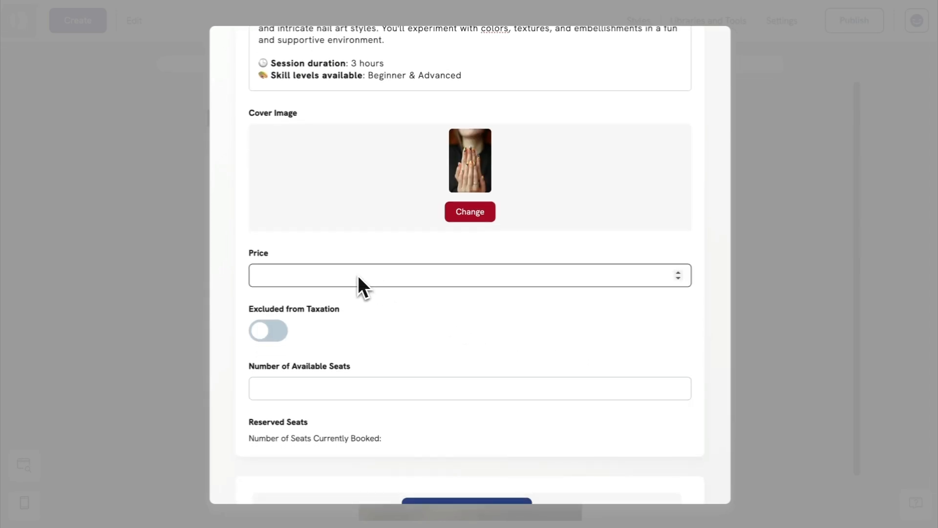
pyautogui.write('120')
pyautogui.click(356, 388)
pyautogui.write('8')
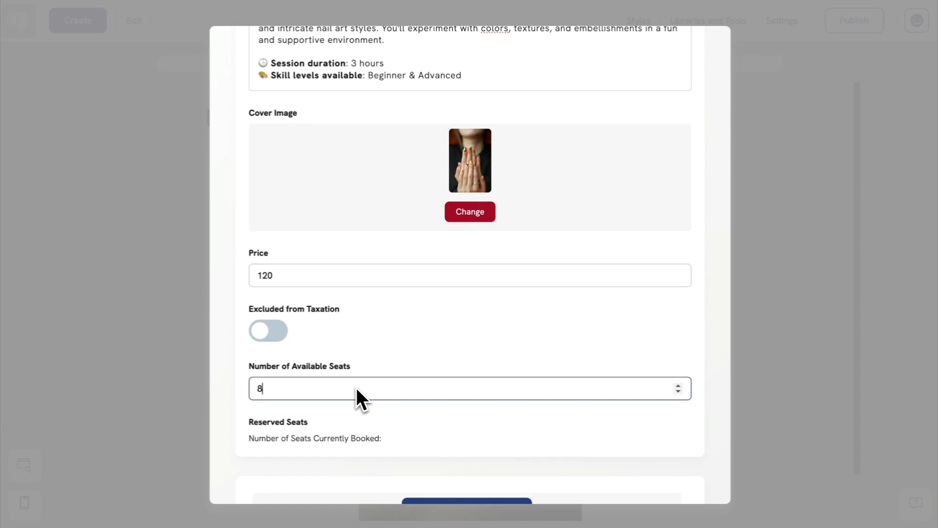
pyautogui.click(381, 425)
# Add an alternative titled "Fun & easy designs for beginners" with a description of a relaxed, social beauty session needing no prior experience.
pyautogui.scroll(-1, 383, 430)
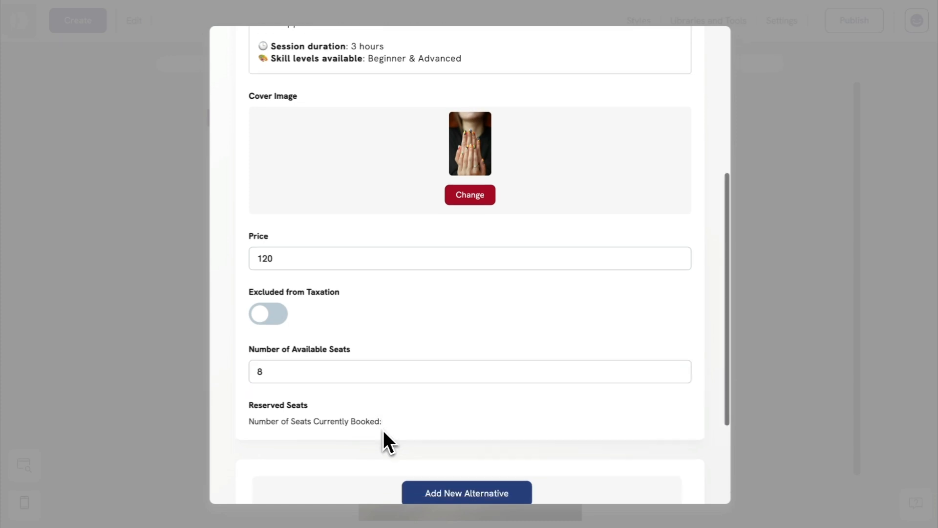
pyautogui.scroll(-3, 384, 430)
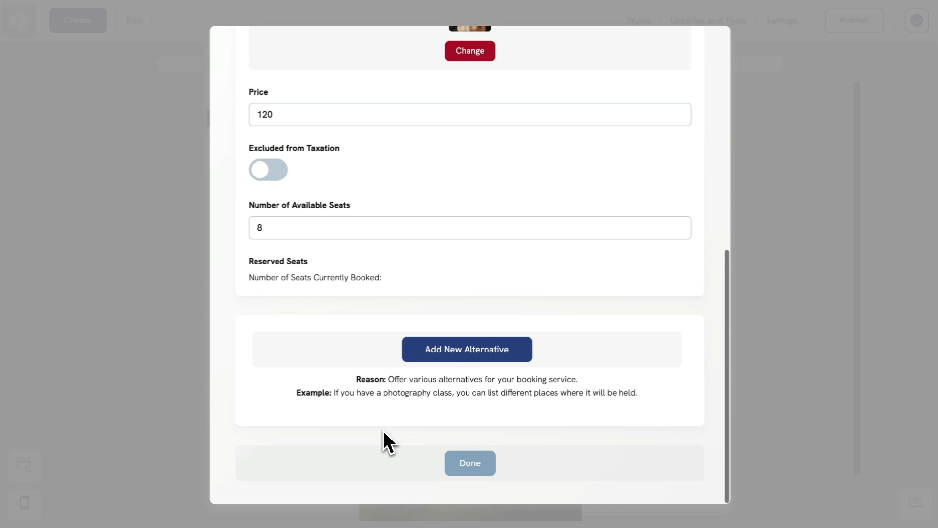
pyautogui.click(465, 351)
pyautogui.click(371, 115)
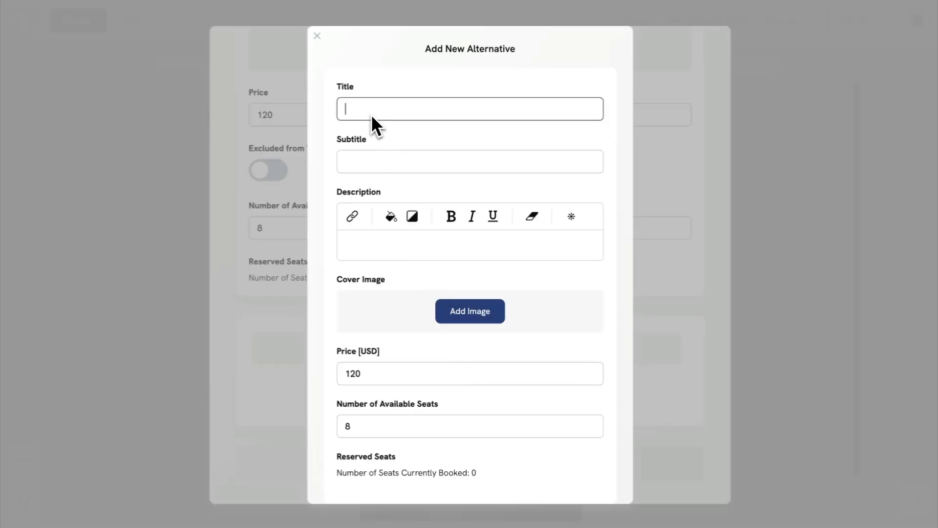
pyautogui.write('Fun & easy designs for beginners')
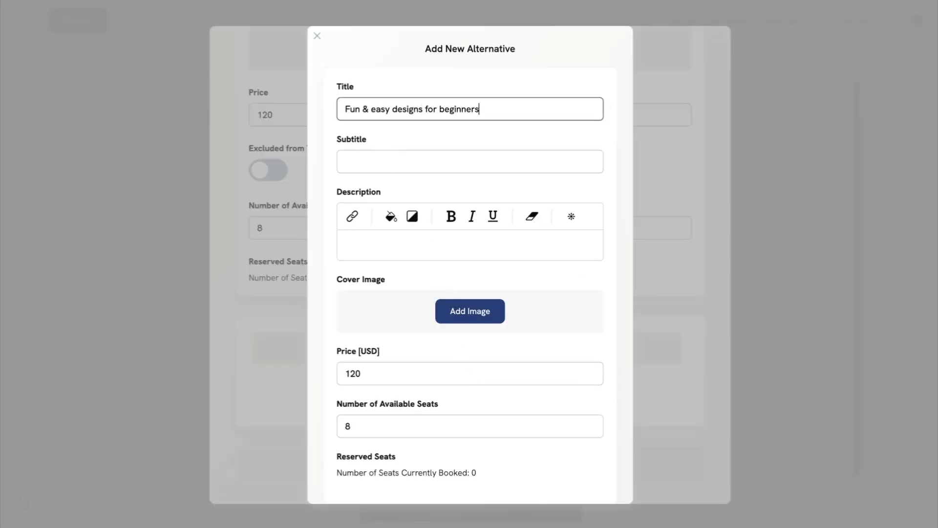
pyautogui.click(366, 252)
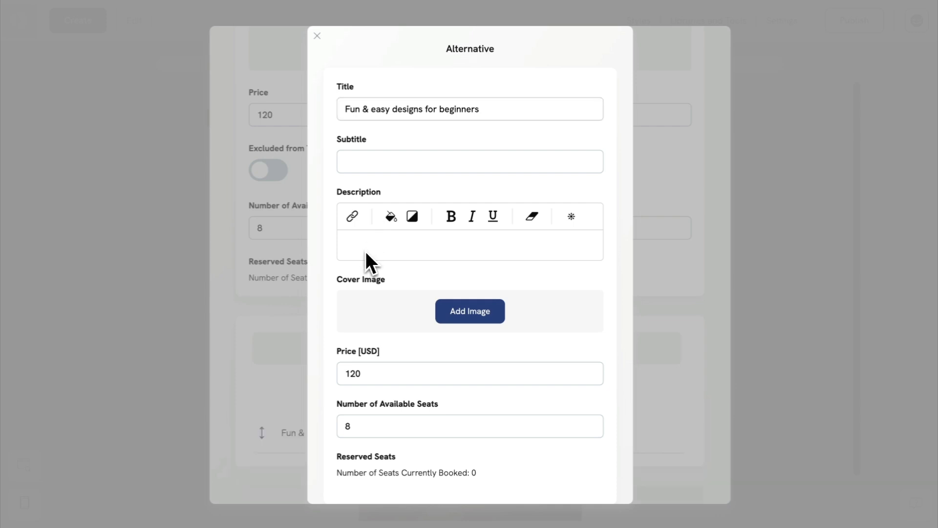
pyautogui.write('A relax')
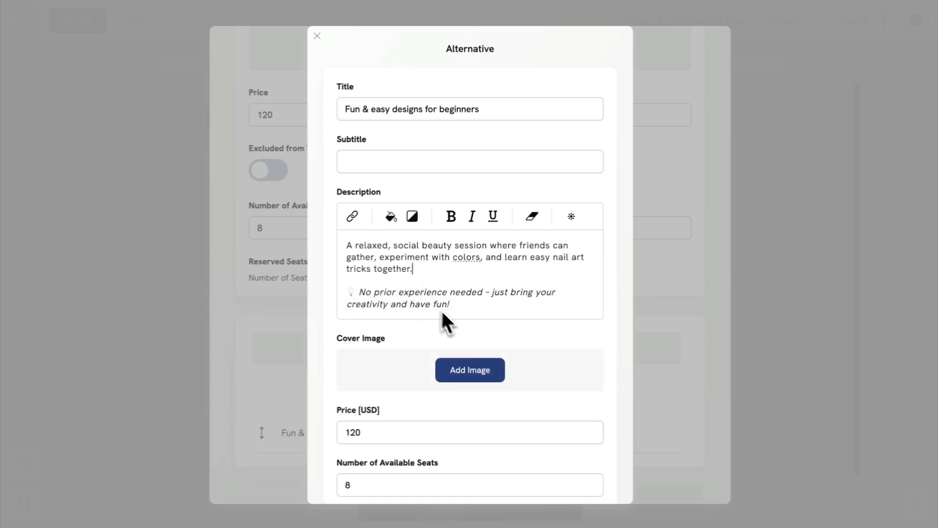
# Give the beginners alternative the library photo of hands before green palm leaves as cover image and save the alternative.
pyautogui.click(464, 375)
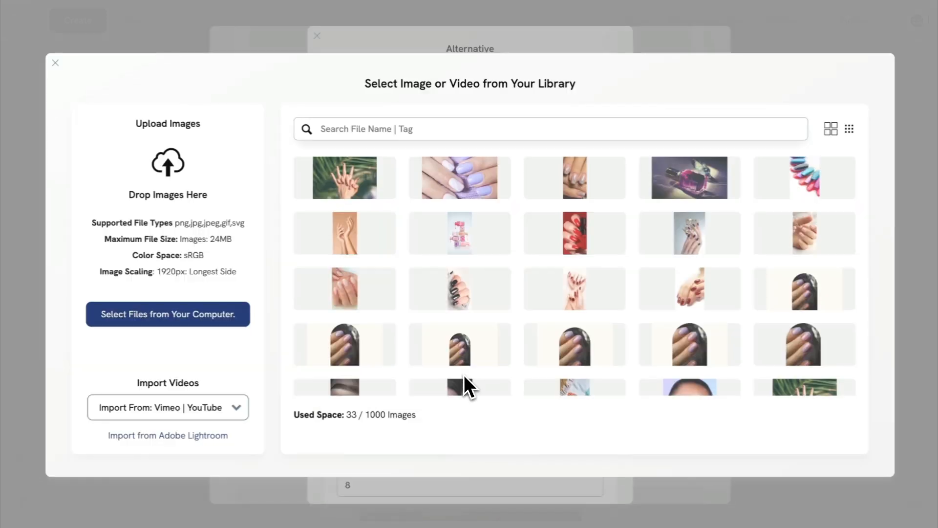
pyautogui.click(362, 194)
pyautogui.click(560, 408)
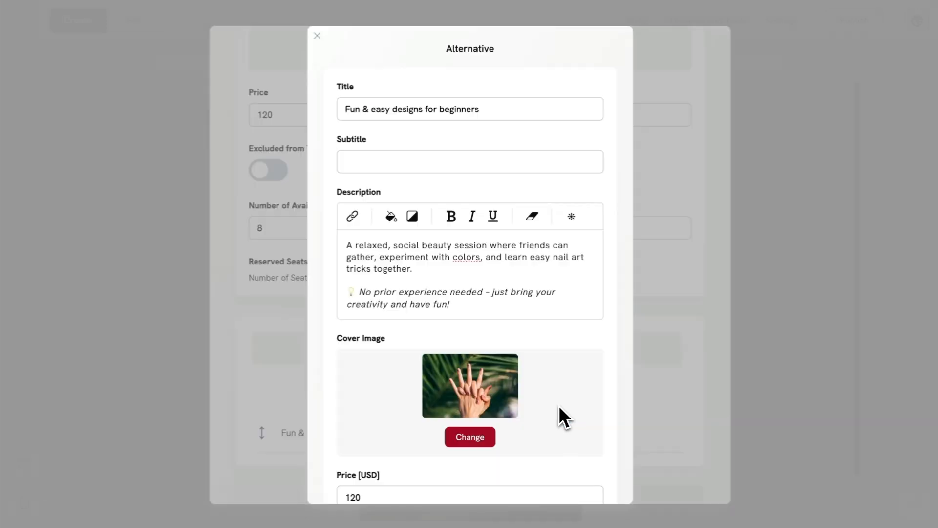
pyautogui.scroll(-3, 606, 398)
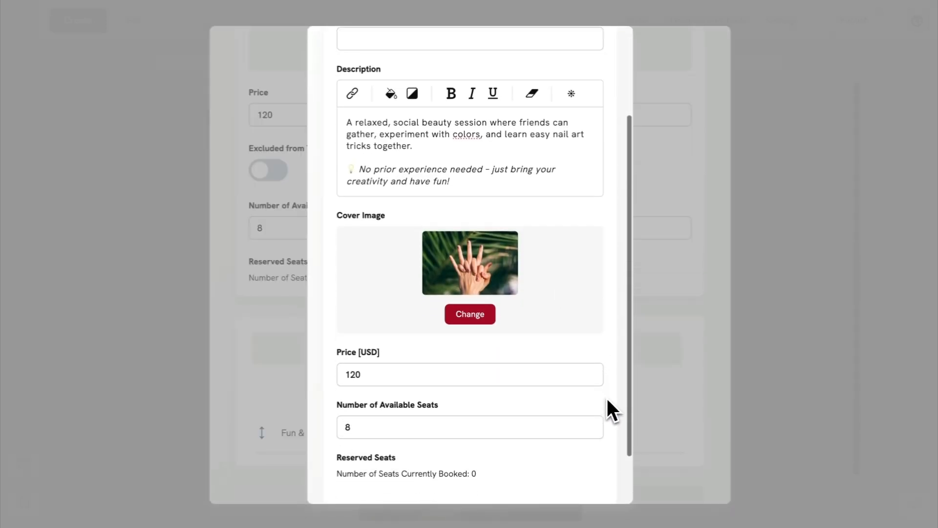
pyautogui.scroll(-1, 606, 397)
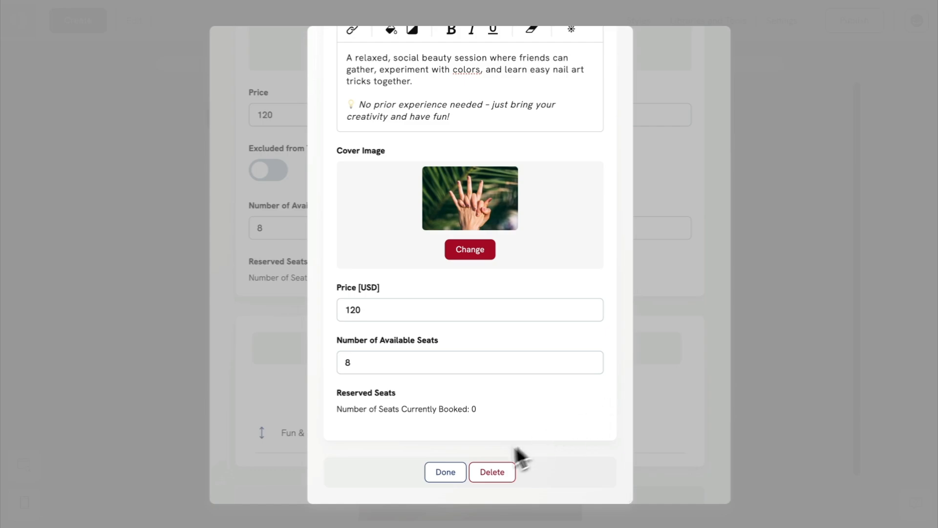
pyautogui.click(448, 472)
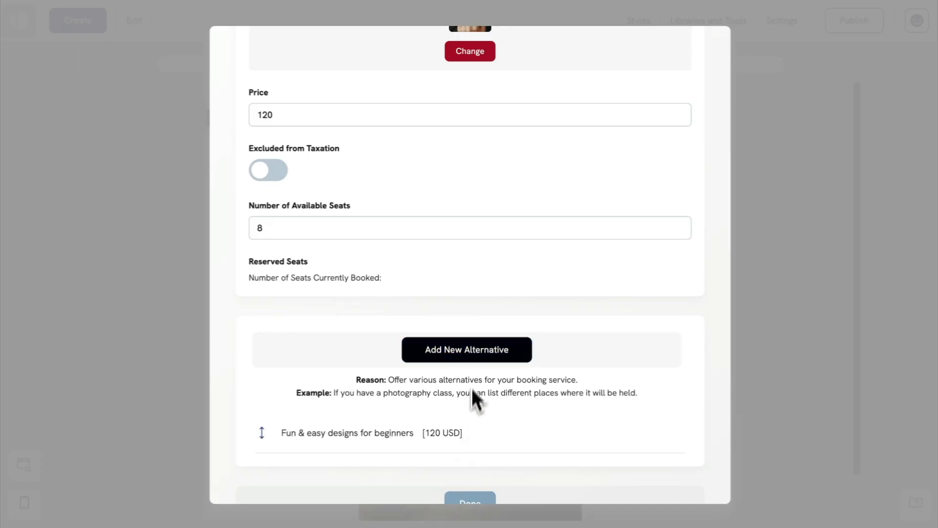
# Add a second alternative titled "Advanced techniques for professionals".
pyautogui.click(473, 356)
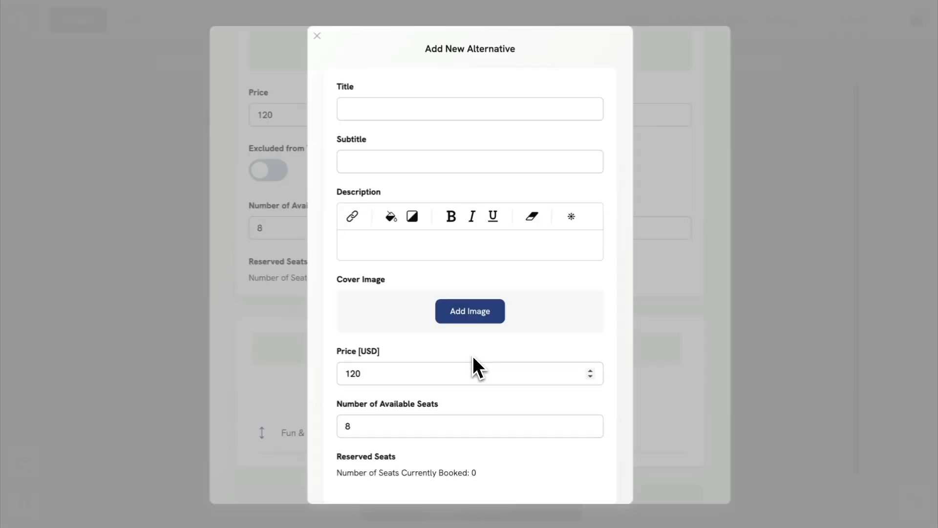
pyautogui.click(380, 113)
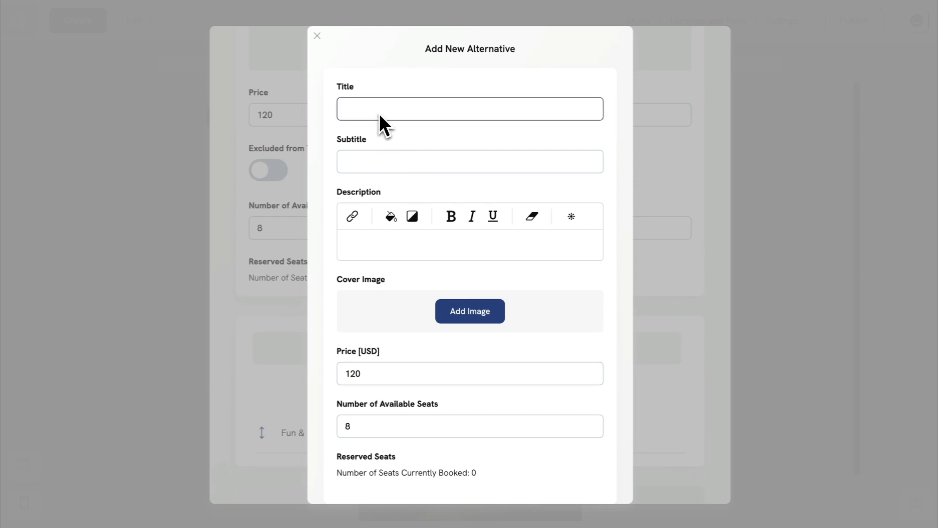
pyautogui.write('Advanced techniques for professionals')
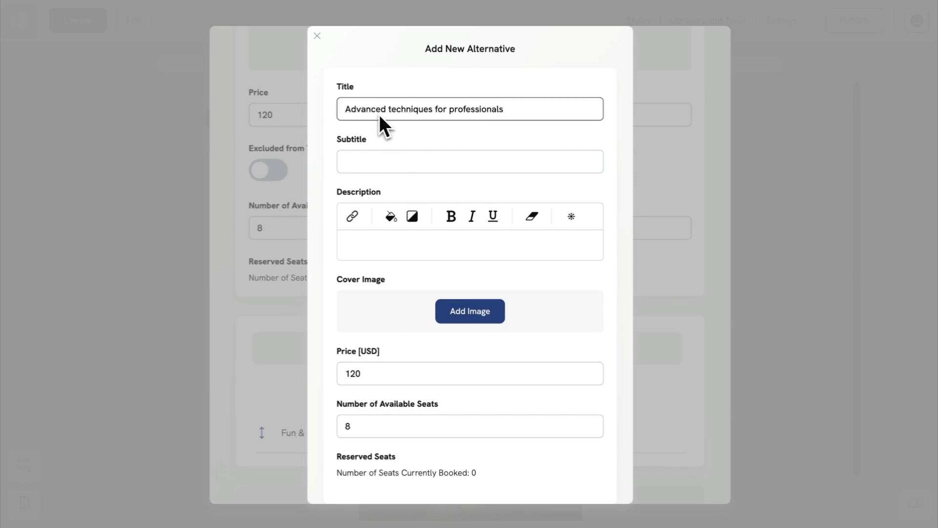
# Describe the advanced alternative as a specialised session for those with nail art experience, and italicize the sentence starting "Recommended for beauty professionals".
pyautogui.click(377, 241)
pyautogui.write('A spe')
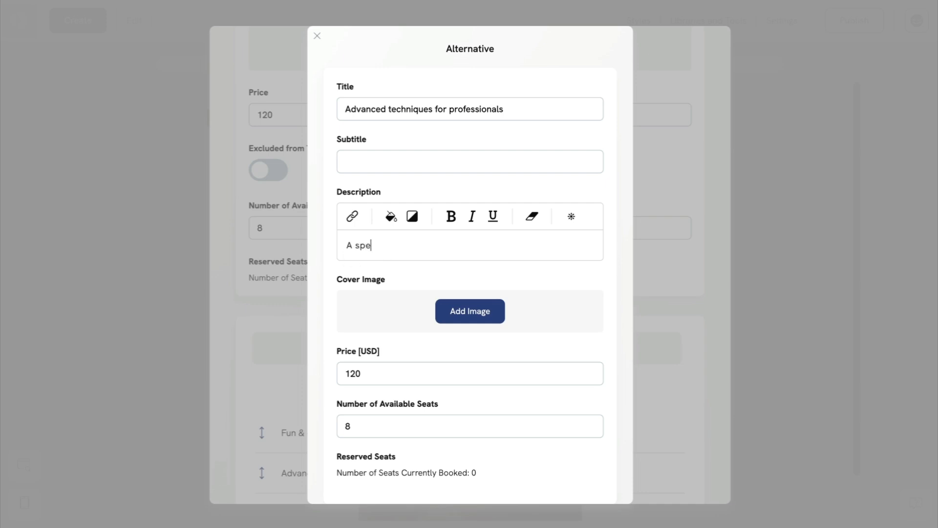
pyautogui.write('cialised session designed for those who already have experience with nail art and want to enhance their skills.  💡 Recommended for beauty professionals, nail technicians, or those who want to take their nail art to the next level!')
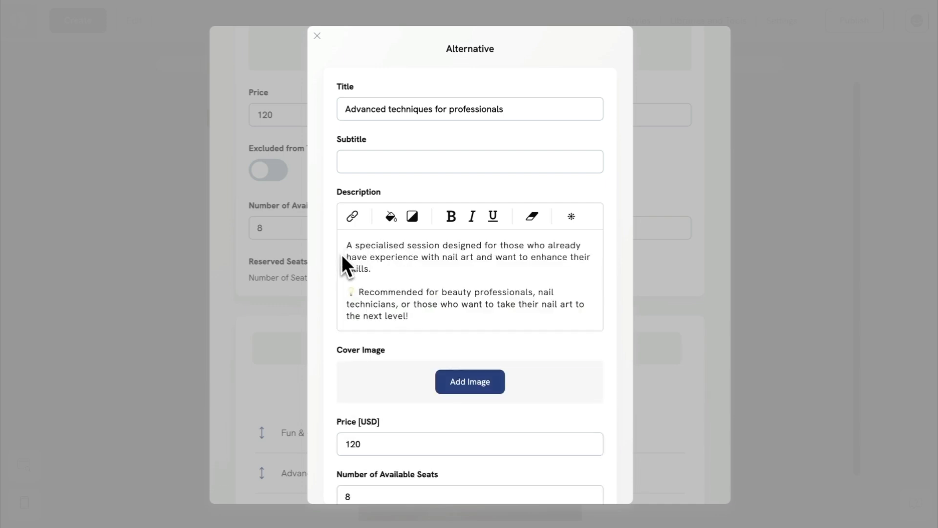
pyautogui.moveTo(360, 291); pyautogui.dragTo(415, 323)
pyautogui.click(472, 217)
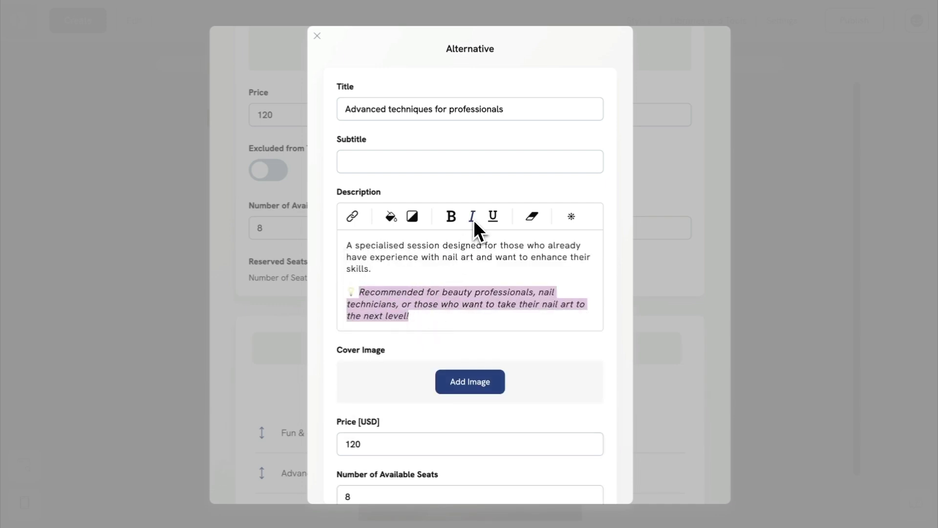
# Set the advanced alternative's cover image to the library photo of dark-polished nails with a grey knit sleeve.
pyautogui.click(471, 386)
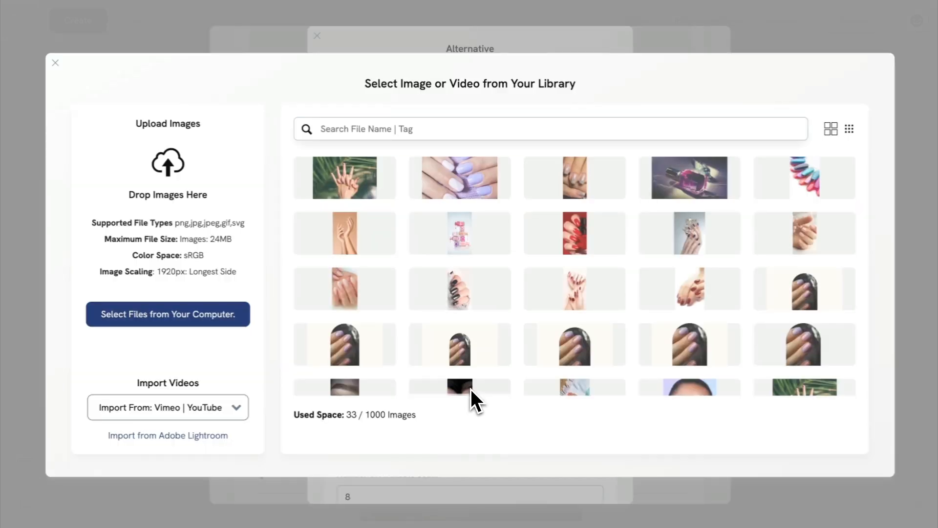
pyautogui.scroll(-1, 494, 359)
pyautogui.scroll(-3, 495, 375)
pyautogui.click(572, 382)
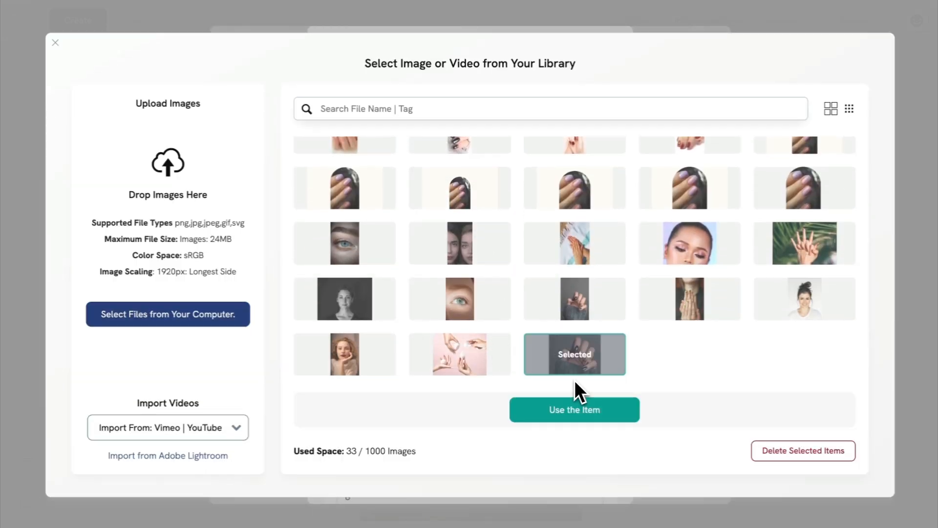
pyautogui.click(568, 417)
pyautogui.scroll(-2, 567, 421)
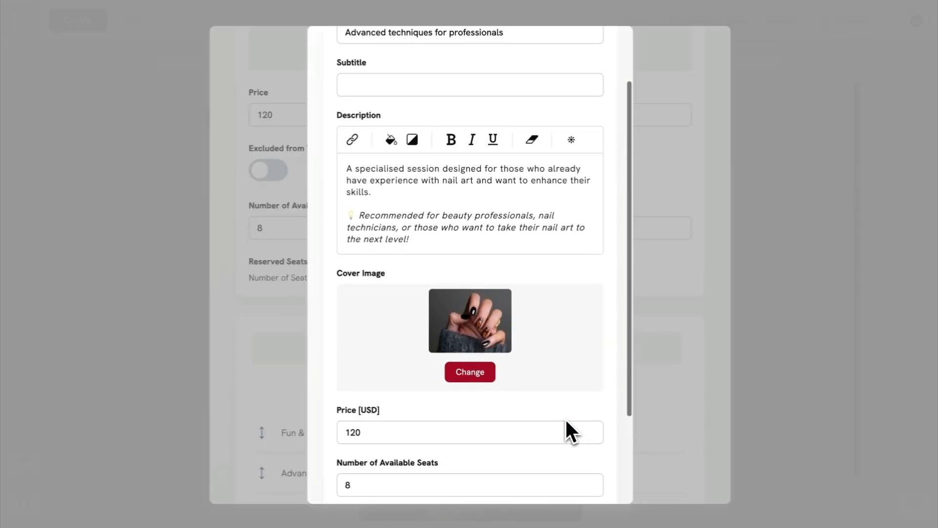
pyautogui.scroll(-1, 572, 431)
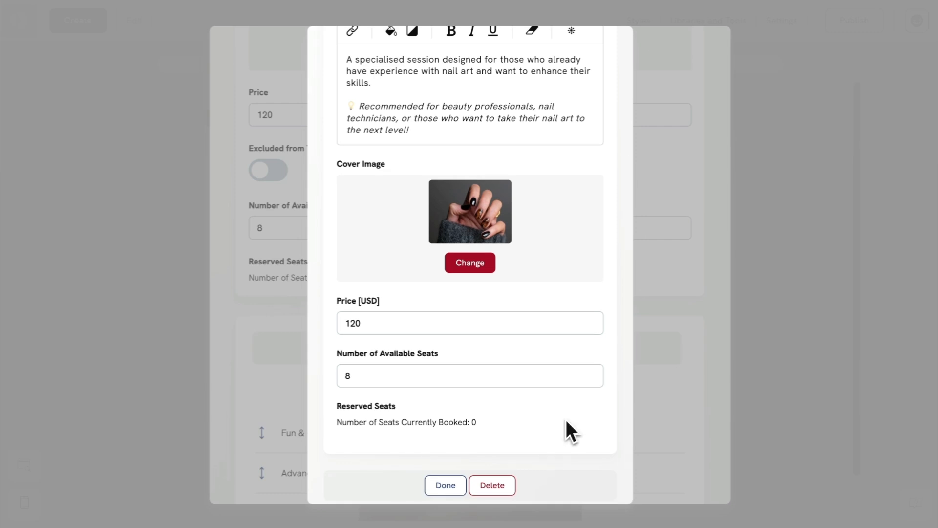
# Set the advanced alternative's price to 150 USD and save the alternative.
pyautogui.click(389, 323)
pyautogui.press('BackSpace')
pyautogui.press('BackSpace')
pyautogui.write('50')
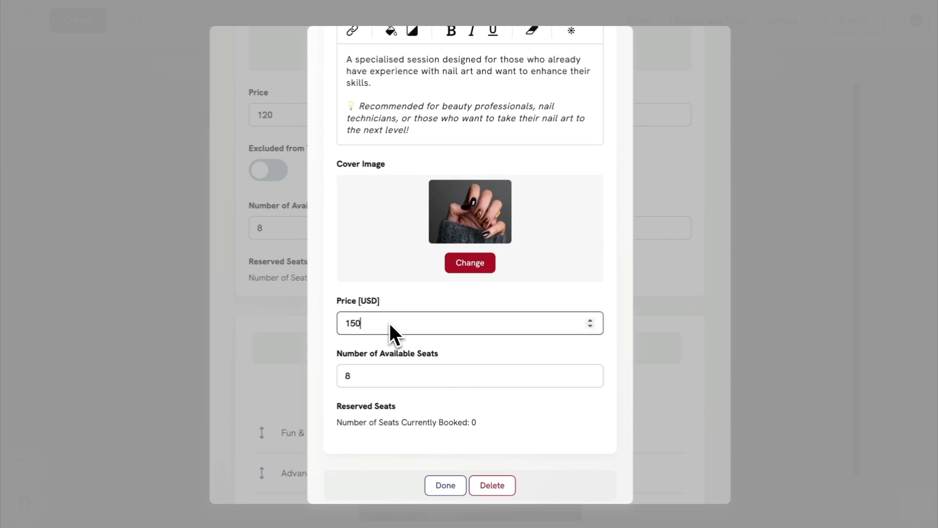
pyautogui.click(588, 431)
pyautogui.click(454, 485)
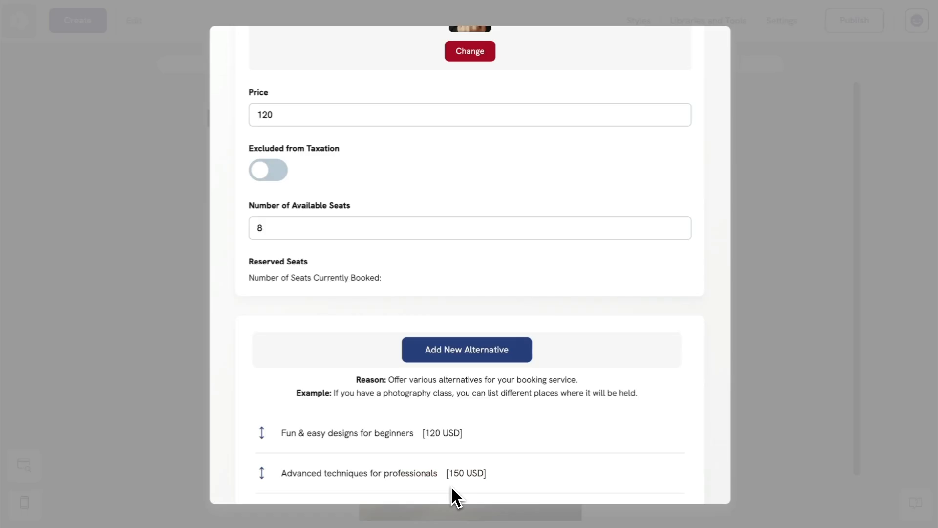
# Save the booking service without creating a bookings page automatically, and return to the website editor.
pyautogui.scroll(-2, 539, 453)
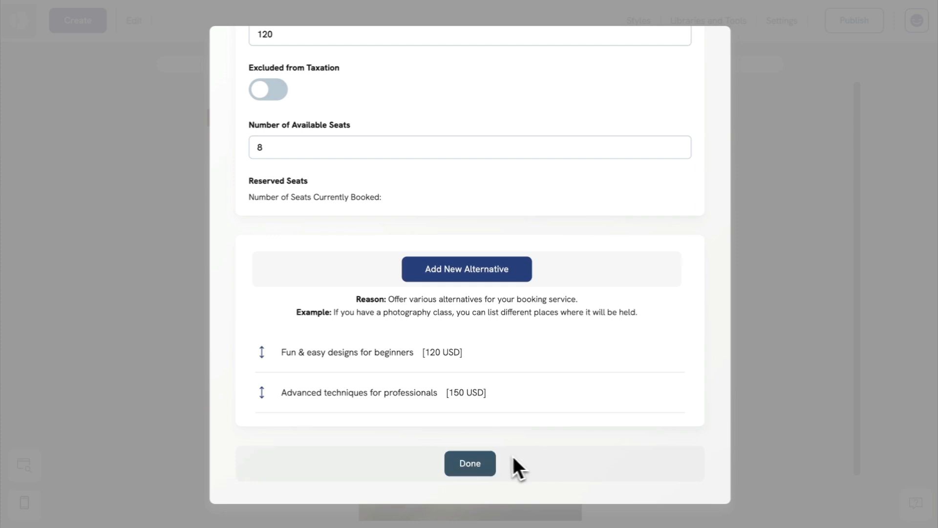
pyautogui.click(472, 462)
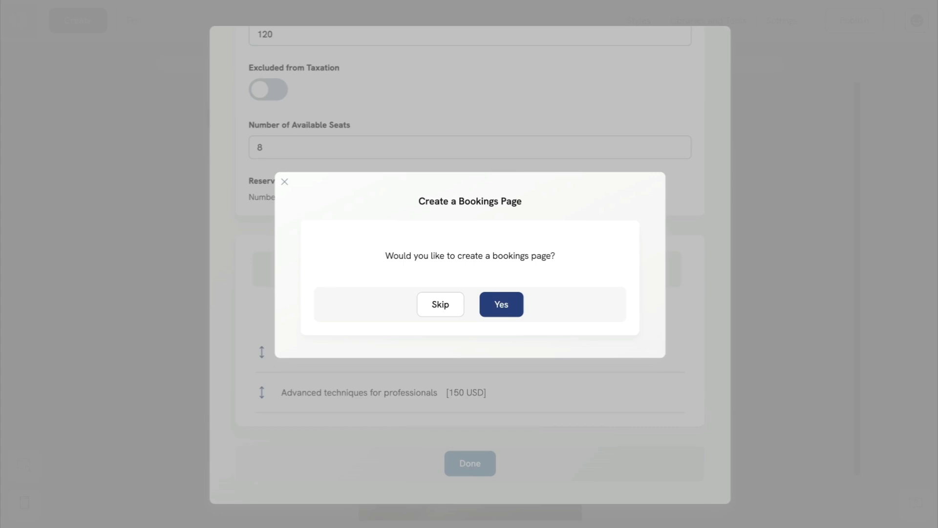
pyautogui.click(451, 309)
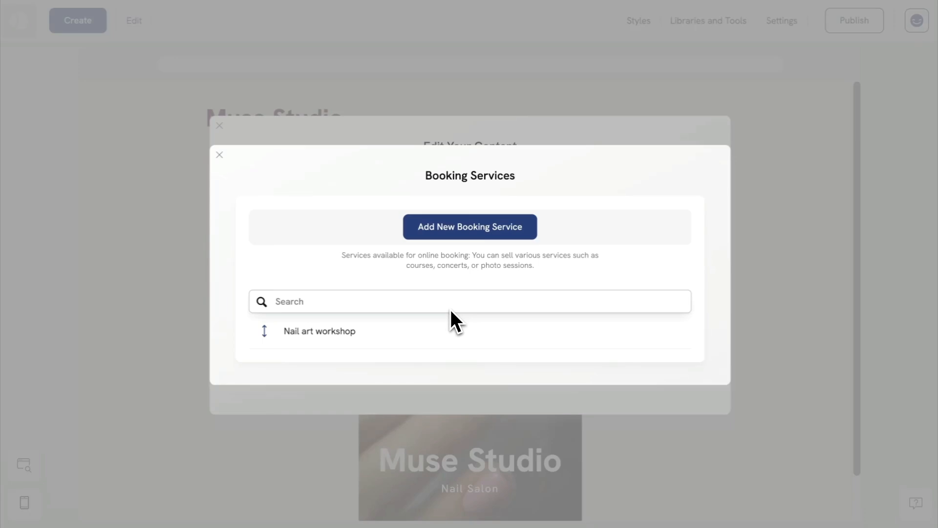
pyautogui.click(162, 182)
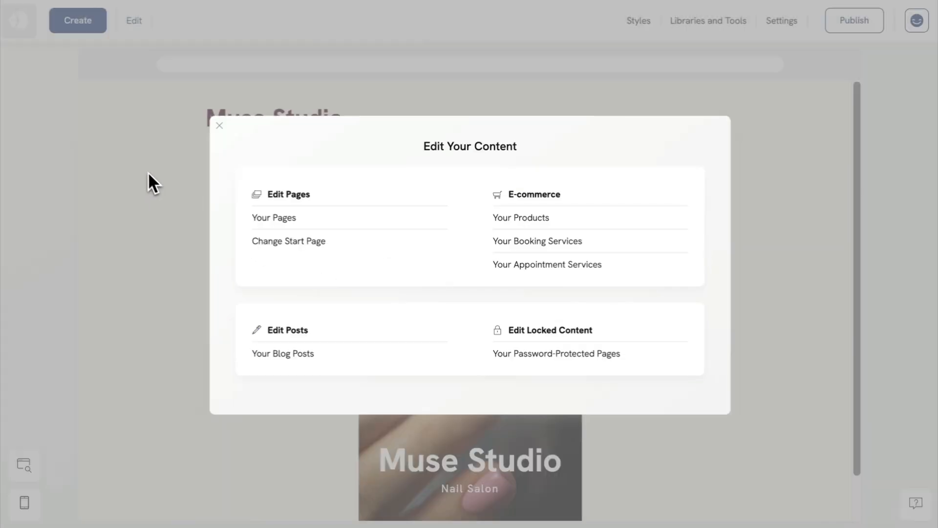
pyautogui.click(146, 170)
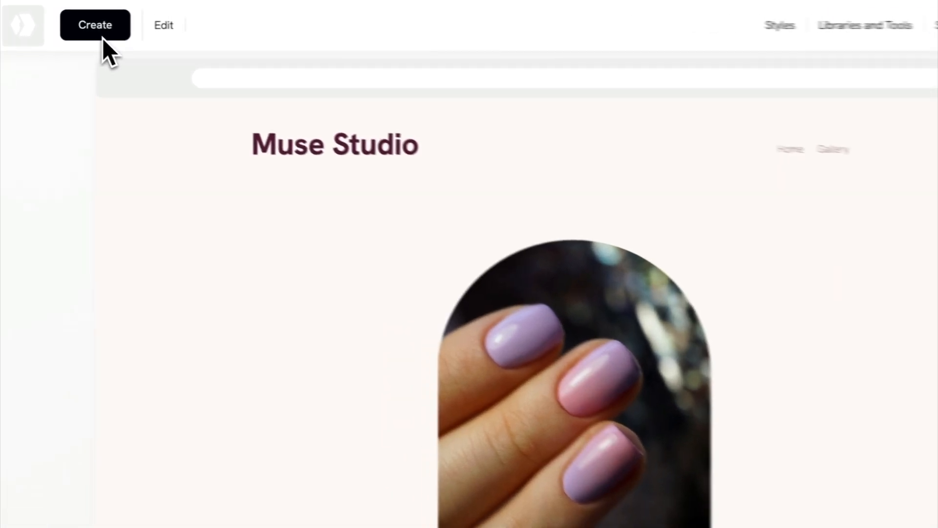
# Start a new e-commerce booking page from the first "One Service" template.
pyautogui.click(113, 42)
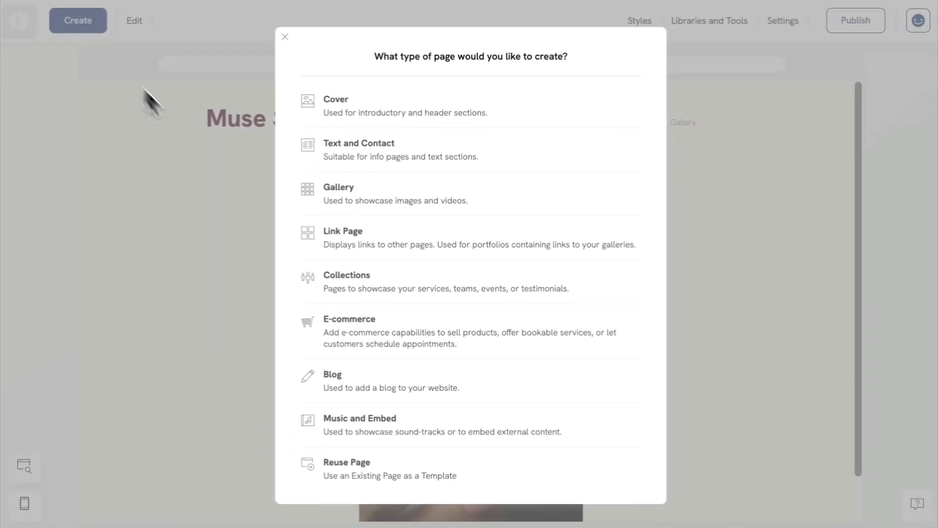
pyautogui.click(353, 325)
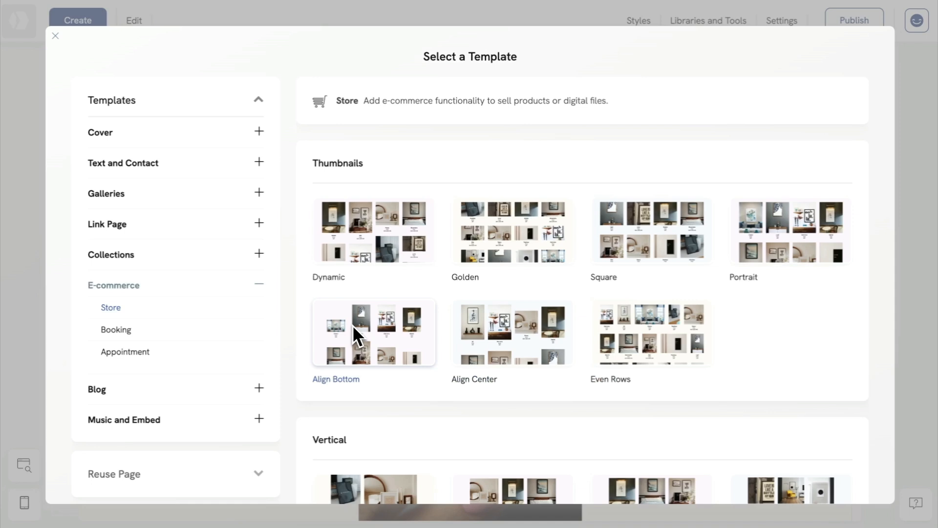
pyautogui.click(238, 331)
pyautogui.scroll(-6, 365, 248)
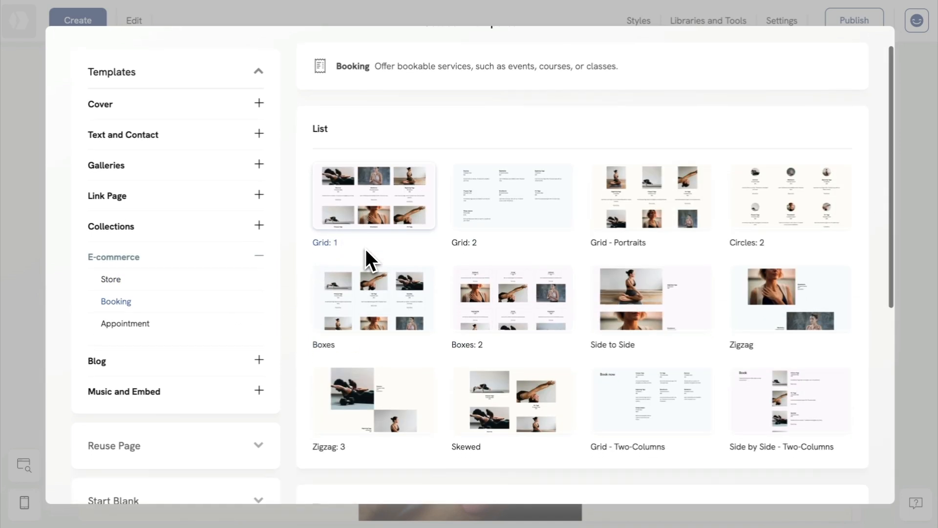
pyautogui.scroll(-2, 365, 249)
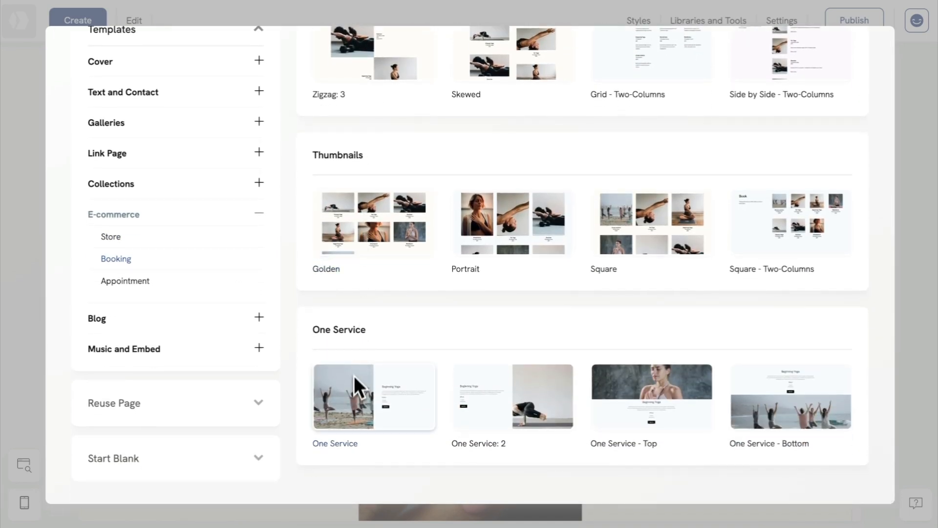
pyautogui.click(352, 390)
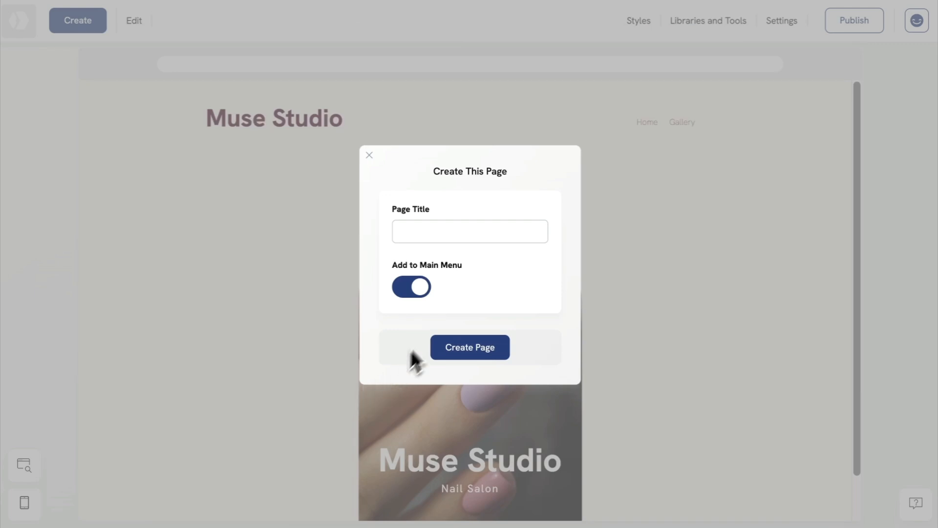
# Title the new page "Events", leave it added to the main menu, and create it.
pyautogui.click(452, 235)
pyautogui.write('Events')
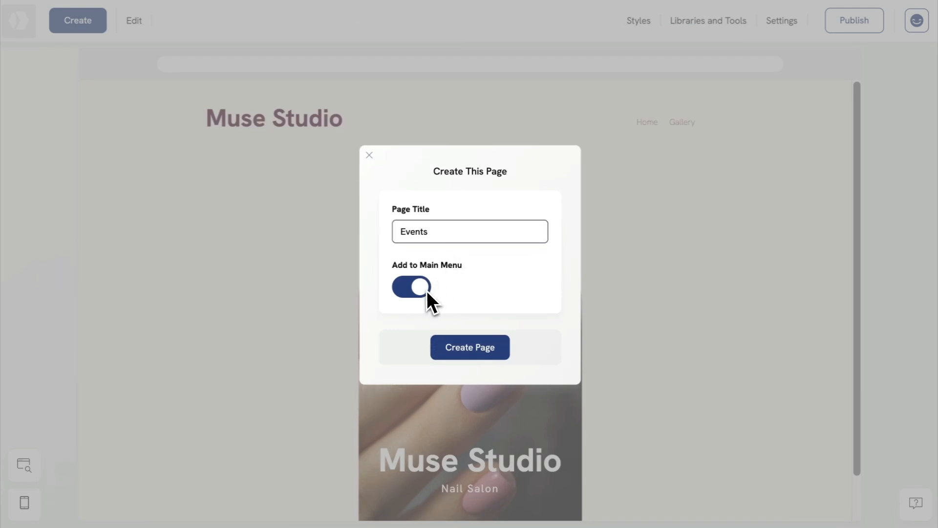
pyautogui.click(463, 346)
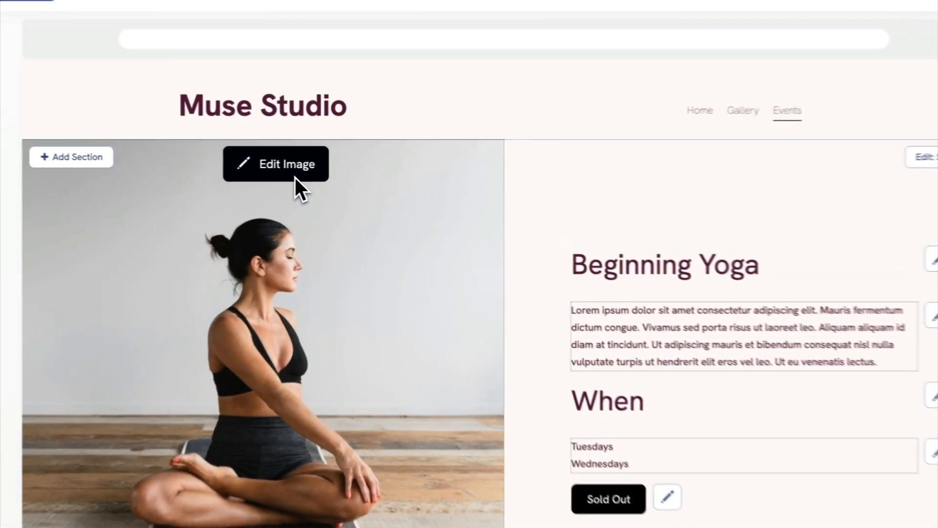
# Replace the yoga image on the Events page with the library photo of hands with multicoloured painted nails.
pyautogui.click(295, 178)
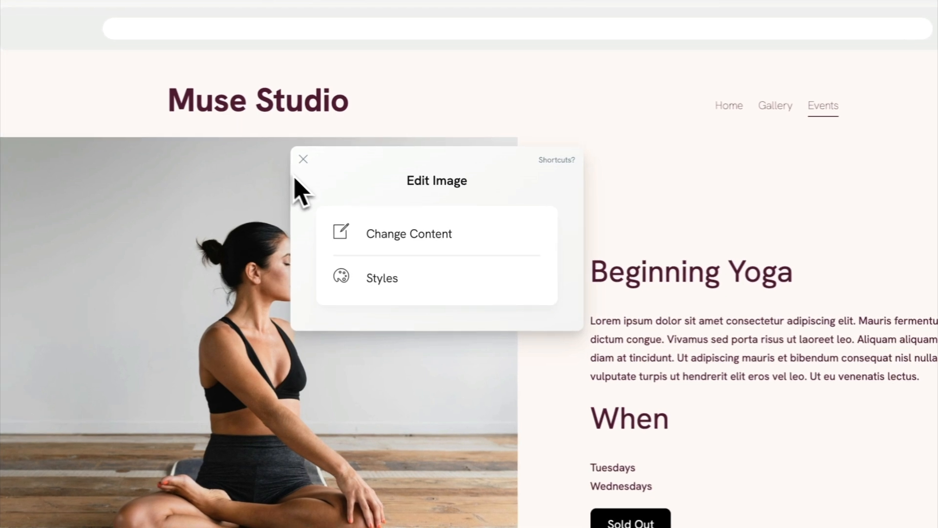
pyautogui.click(413, 238)
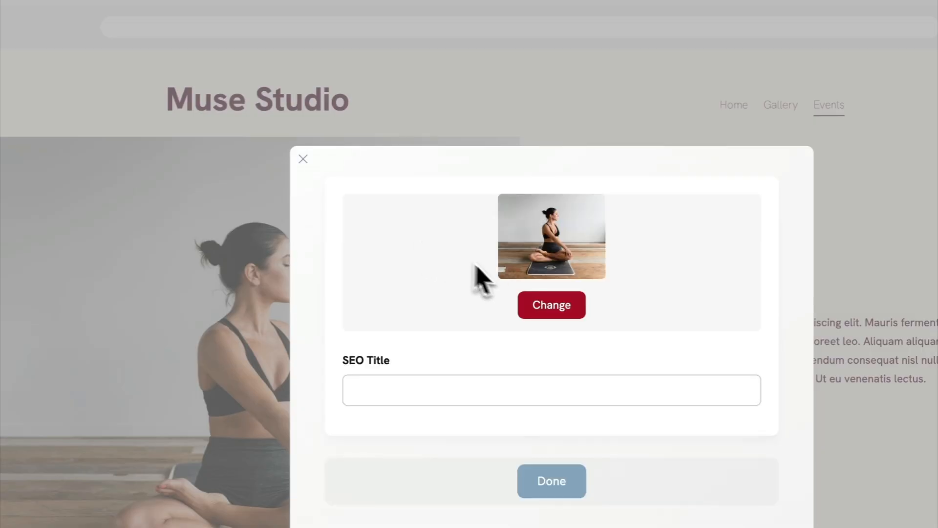
pyautogui.click(552, 304)
pyautogui.scroll(-5, 486, 200)
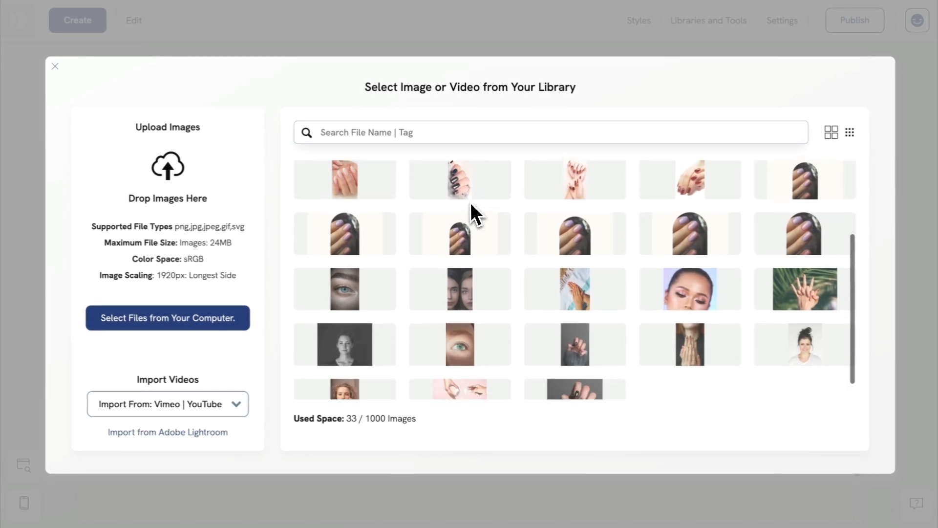
pyautogui.scroll(-1, 471, 203)
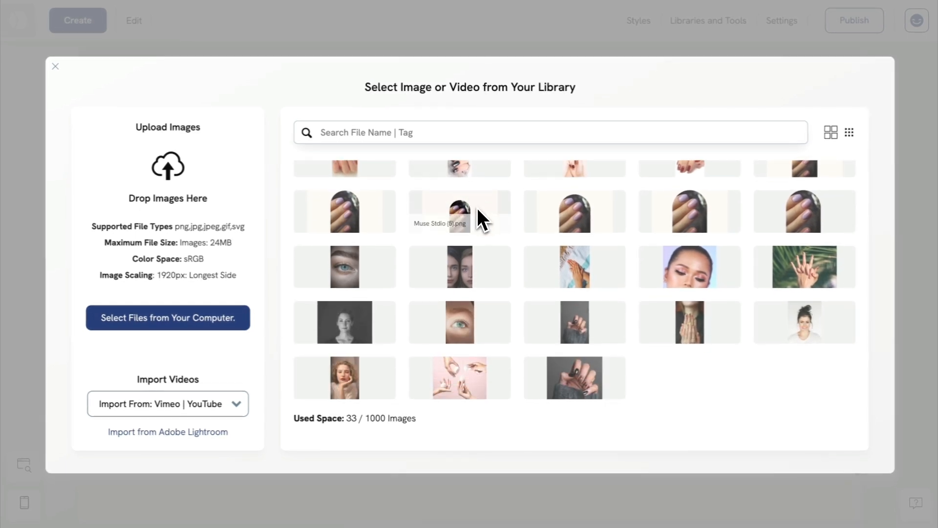
pyautogui.click(703, 324)
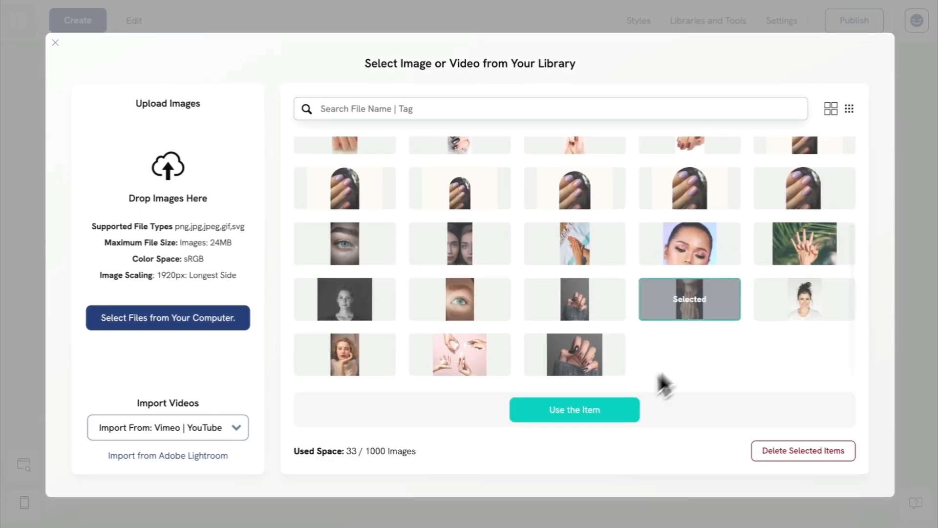
pyautogui.click(606, 412)
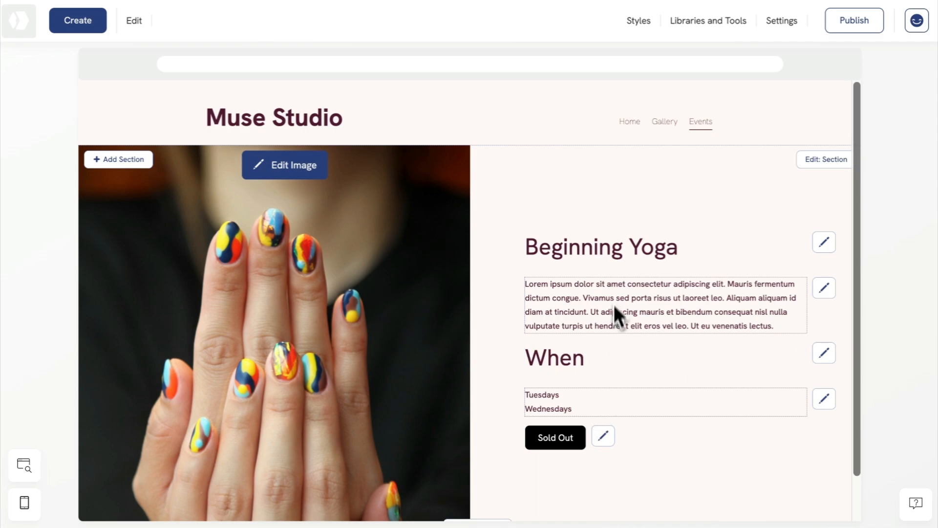
# Change the "Beginning Yoga" heading to "Nail art workshop".
pyautogui.click(607, 253)
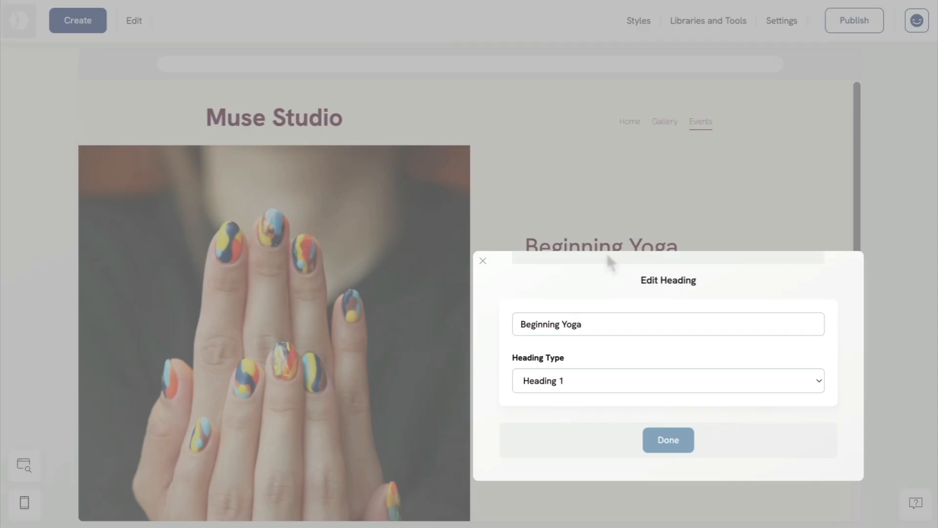
pyautogui.click(577, 322)
pyautogui.hotkey('ctrl', 'a')
pyautogui.write('N')
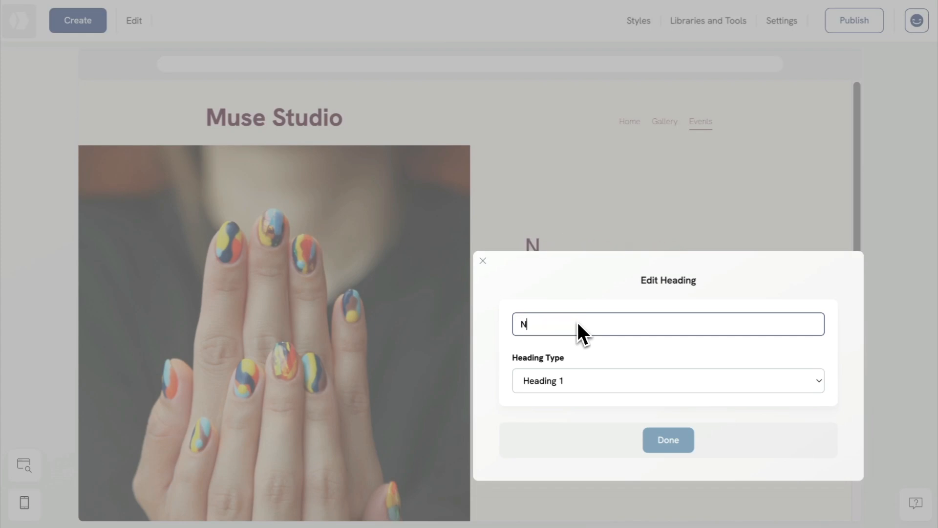
pyautogui.write('ail art workshop')
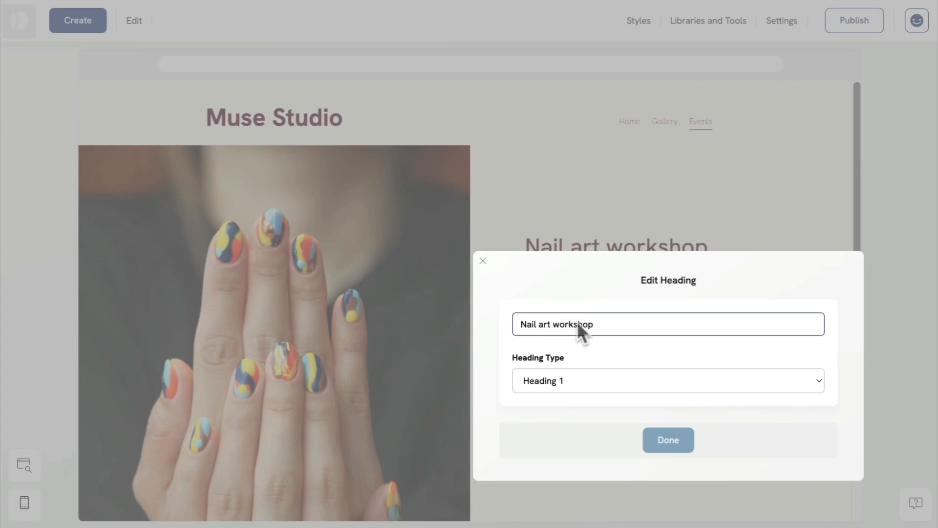
pyautogui.click(670, 439)
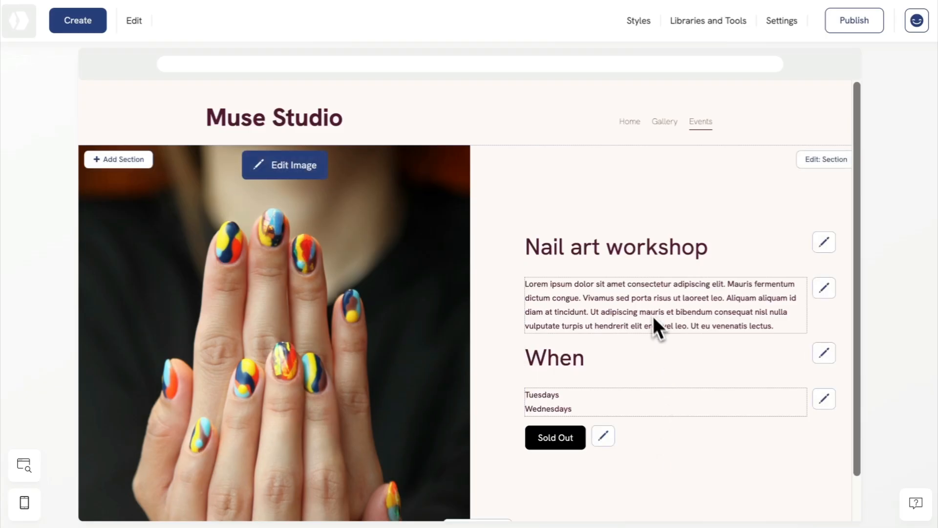
# Replace the placeholder paragraph with the workshop description starting "Unleash your creativity!", including the "What you'll learn" list and "Perfect for" note.
pyautogui.click(644, 301)
pyautogui.hotkey('ctrl', 'a')
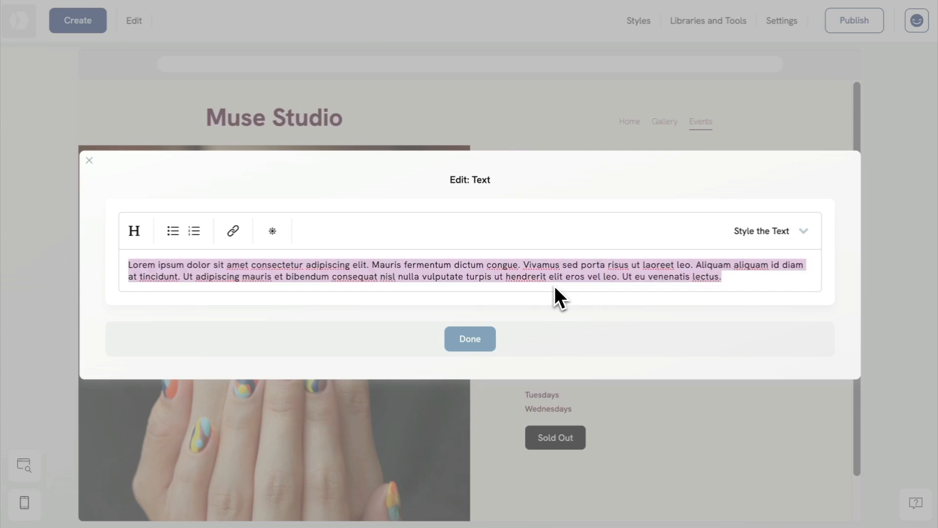
pyautogui.press('BackSpace')
pyautogui.write("💅 Unleash your creativity! Whether you’re just starting or looking to refine your skills, this hands-on Nail Art Workshop will teach you how to create stunning nail designs. Learn essential techniques, from simple, elegant patterns to intricate, eye-catching art. Experiment with colors, textures, and embellishments in a fun and supportive environment.  What you'll learn: ✓ Nail prepping techniques for a flawless base ✓ Basic and advanced brush strokes for detailed designs ✓ Ombre, marble, and foil techniques ✓ Adding gems, stickers, and other embellishments ✓ Top tips for long-lasting nail art  Perfect for: Anyone passionate about nails, whether you're a DIY beauty lover or aspiring nail artist.")
pyautogui.click(480, 397)
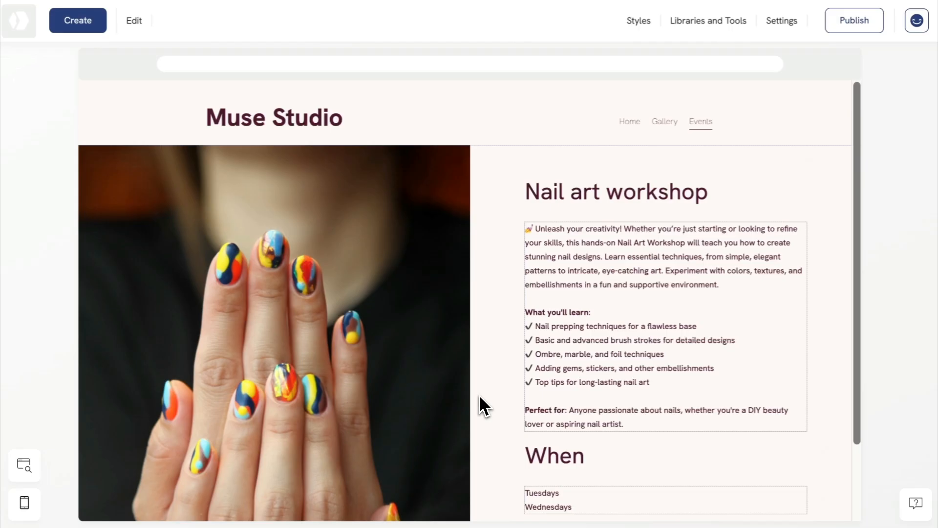
# Replace the weekdays under "When" with two lines: "Beginner: March 1, 2025" and "Advanced: March 8, 2025".
pyautogui.scroll(-2, 658, 356)
pyautogui.scroll(-1, 659, 356)
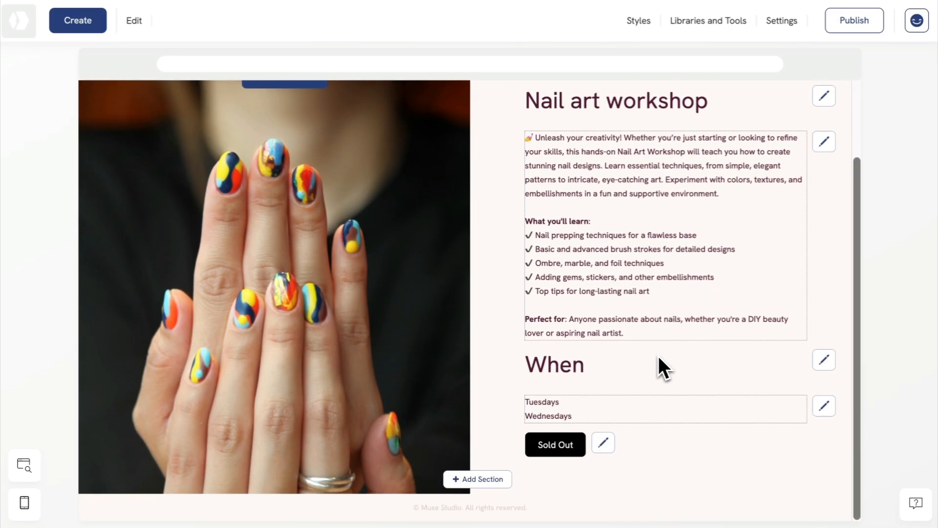
pyautogui.click(605, 405)
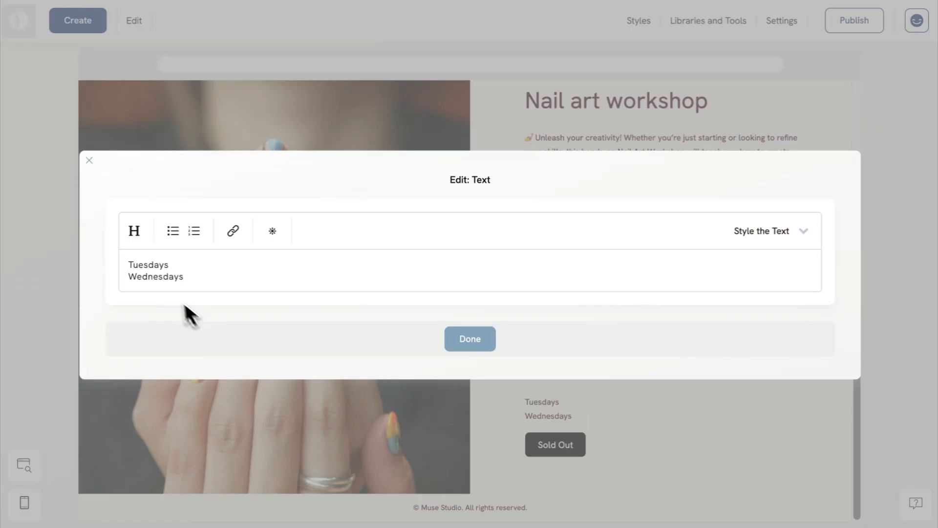
pyautogui.click(154, 270)
pyautogui.write('Beginner')
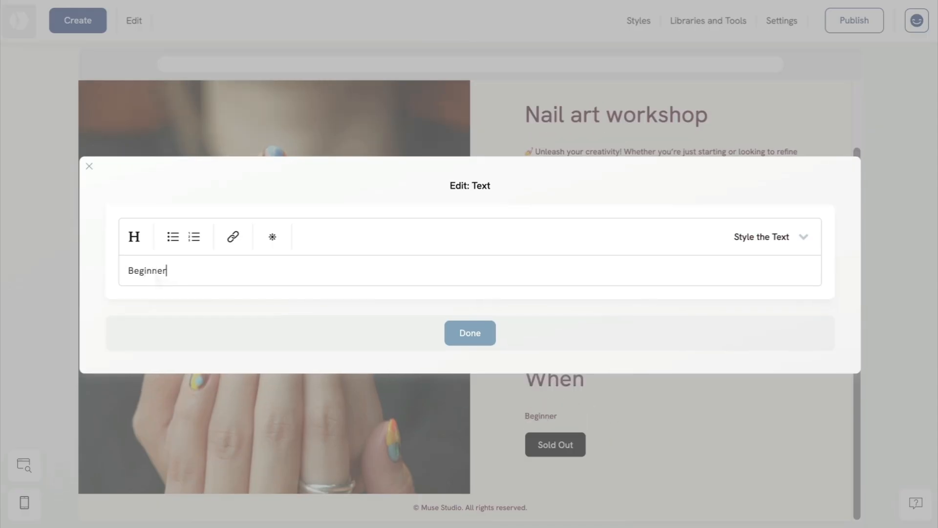
pyautogui.write(': March 1, 2025')
pyautogui.press('Return')
pyautogui.write('Adva')
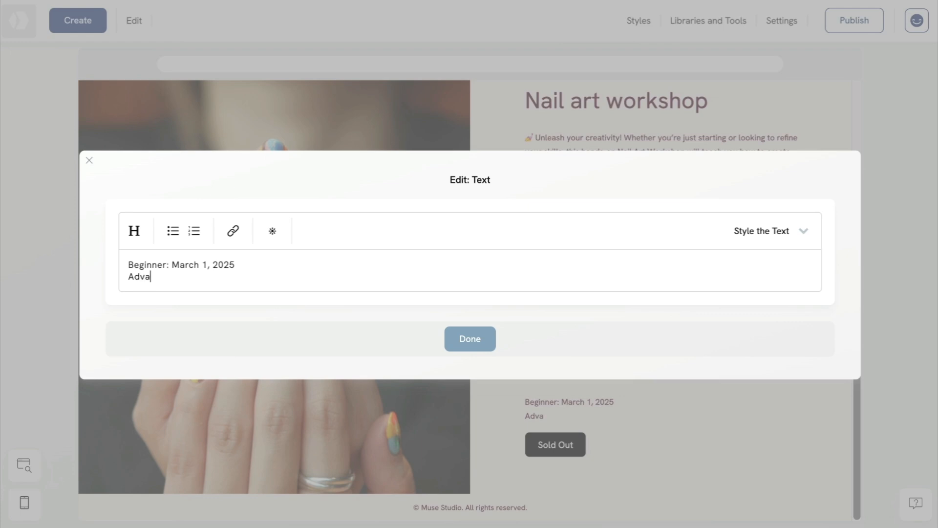
pyautogui.write('nced: March 8, 2025')
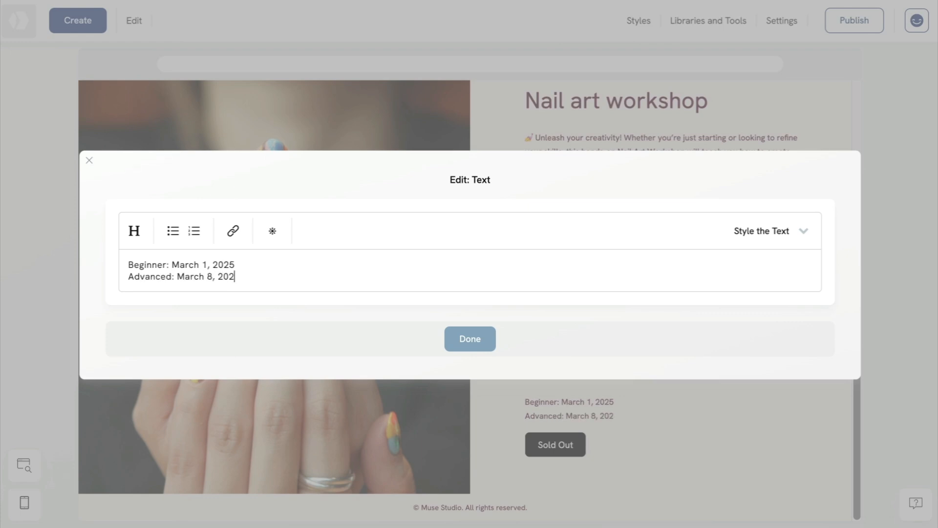
# Make the words "Beginner" and "Advanced" bold in the date lines and save the text.
pyautogui.doubleClick(133, 269)
pyautogui.hotkey('ctrl', 'b')
pyautogui.doubleClick(136, 276)
pyautogui.hotkey('ctrl', 'b')
pyautogui.click(470, 339)
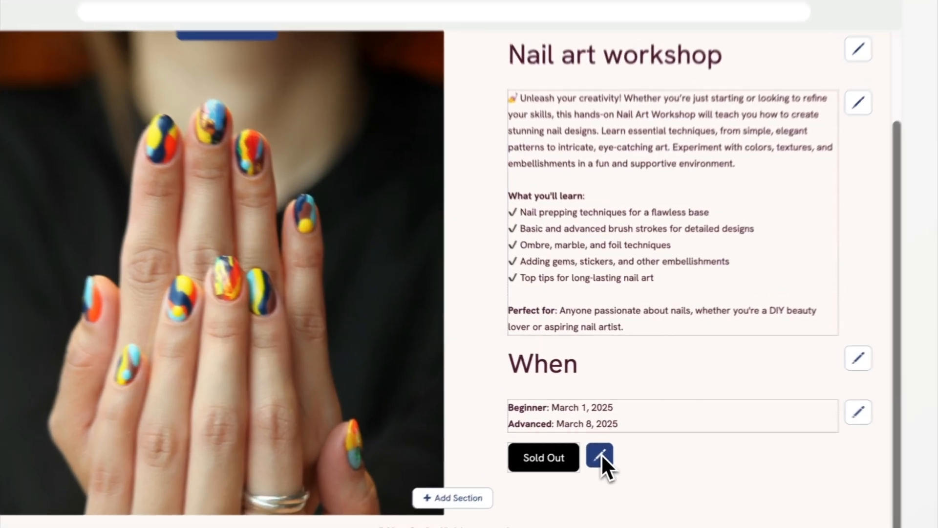
# Label the booking button "Book", link it to the "Nail art workshop" service, and save it.
pyautogui.click(600, 456)
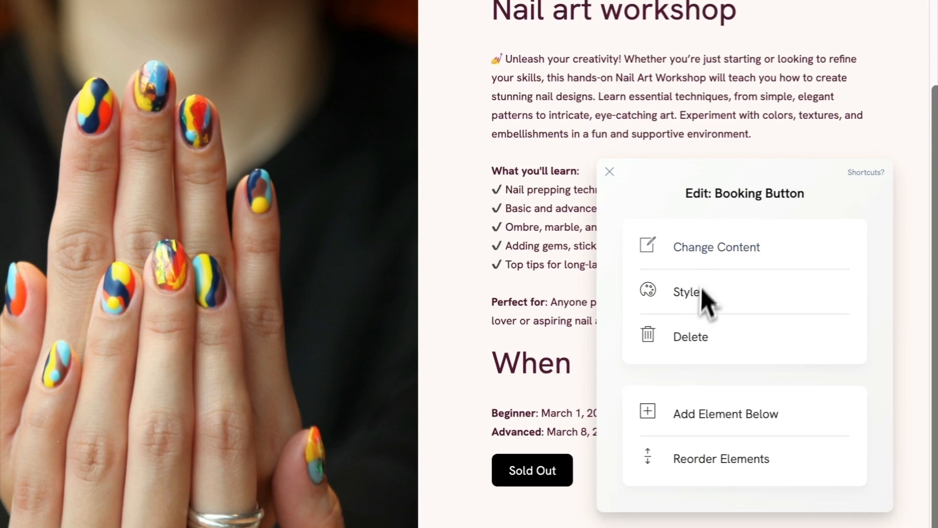
pyautogui.click(705, 249)
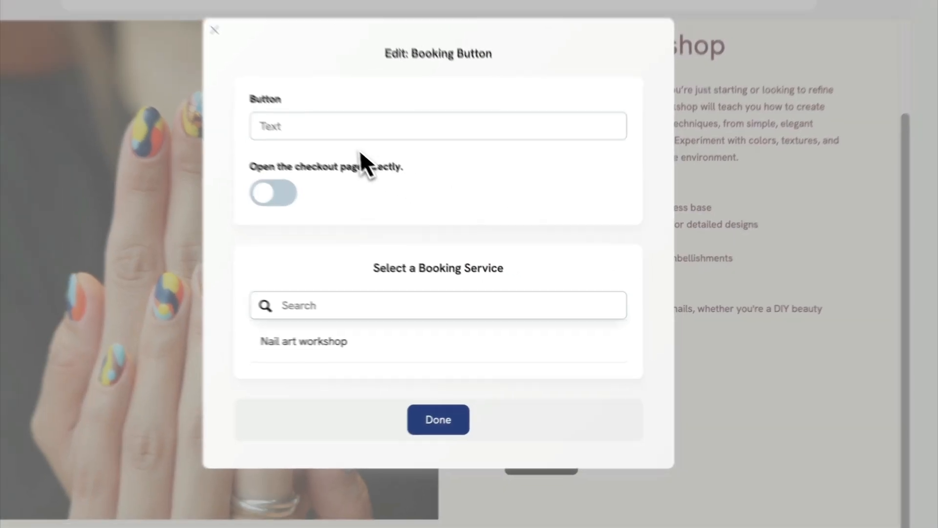
pyautogui.click(367, 164)
pyautogui.write('Book')
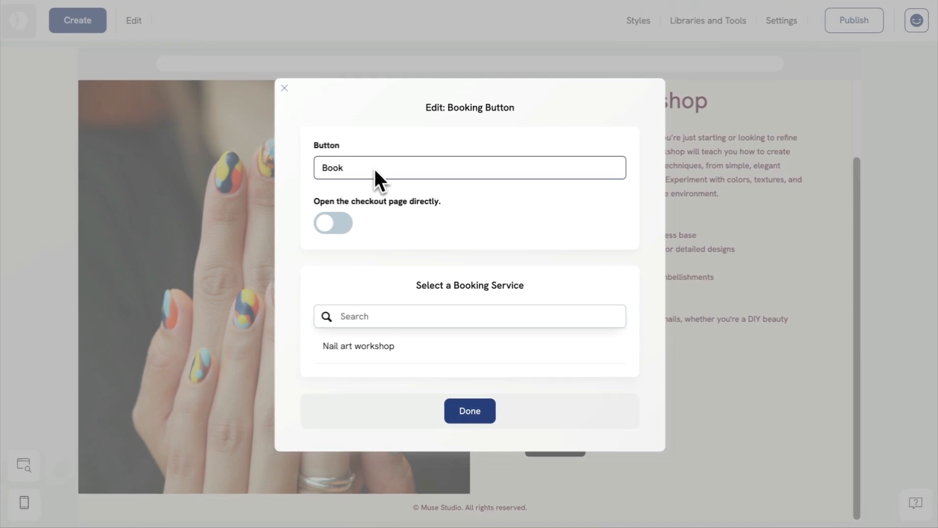
pyautogui.moveTo(419, 351)
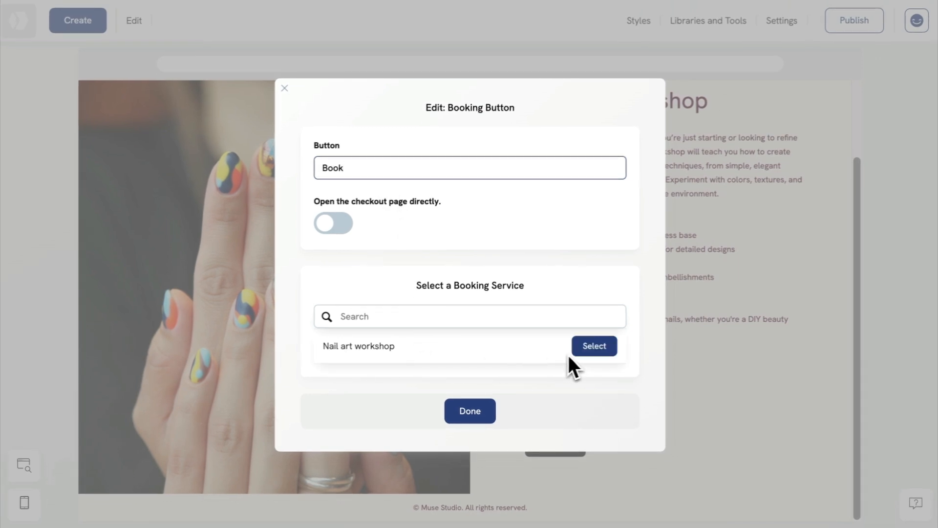
pyautogui.click(582, 351)
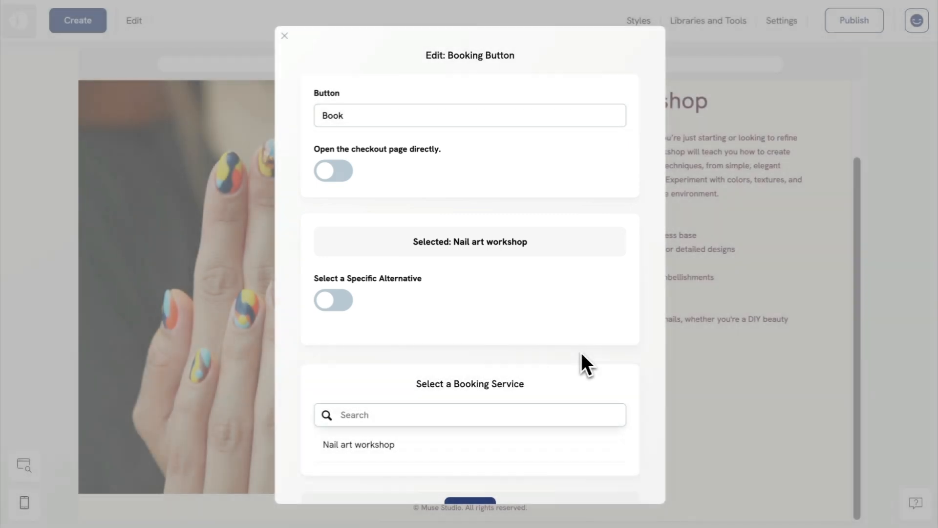
pyautogui.scroll(-2, 548, 353)
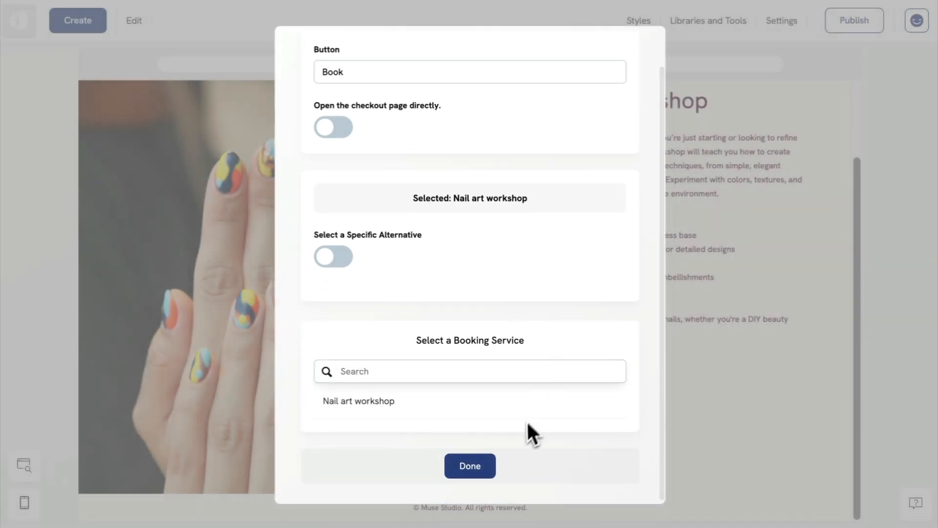
pyautogui.click(470, 466)
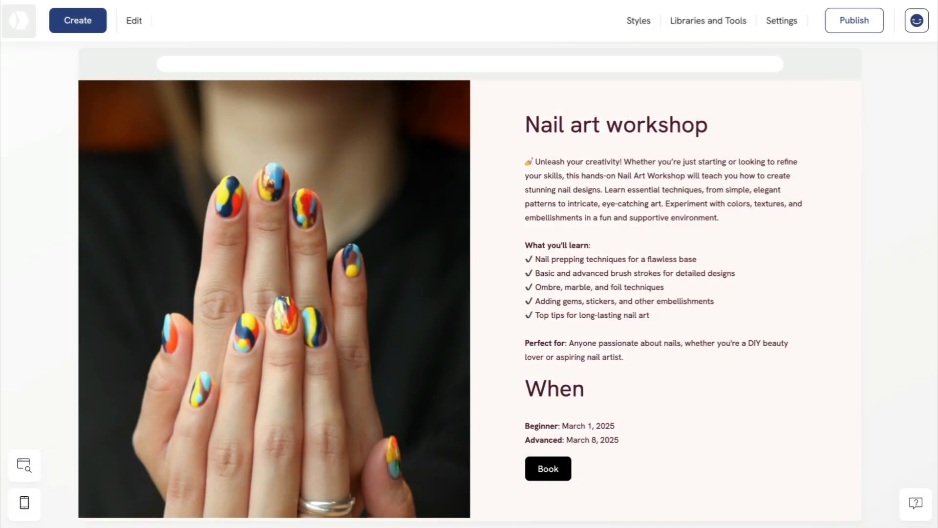